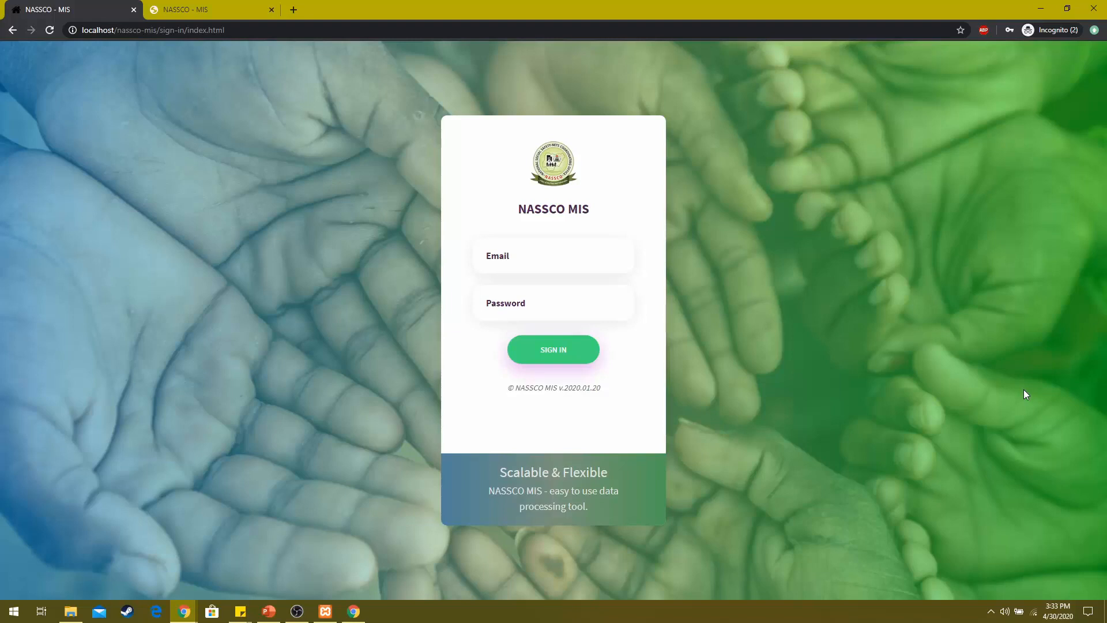
- Sign in to NASSCO MIS with the account's e-mail address and password
left_click(535, 250)
key("ctrl+v")
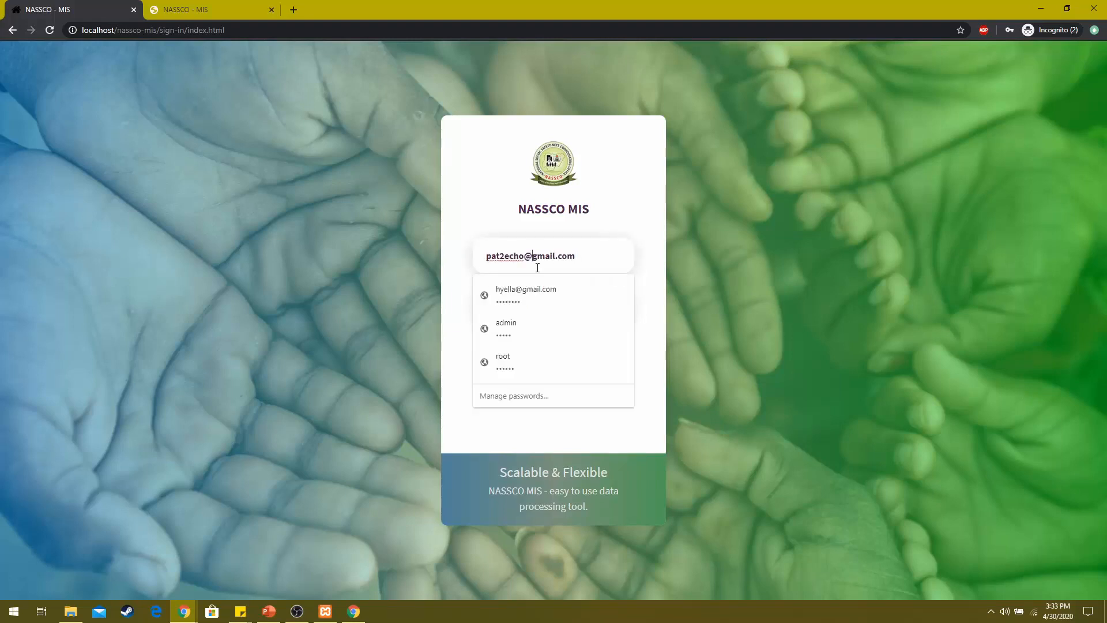
left_click(514, 313)
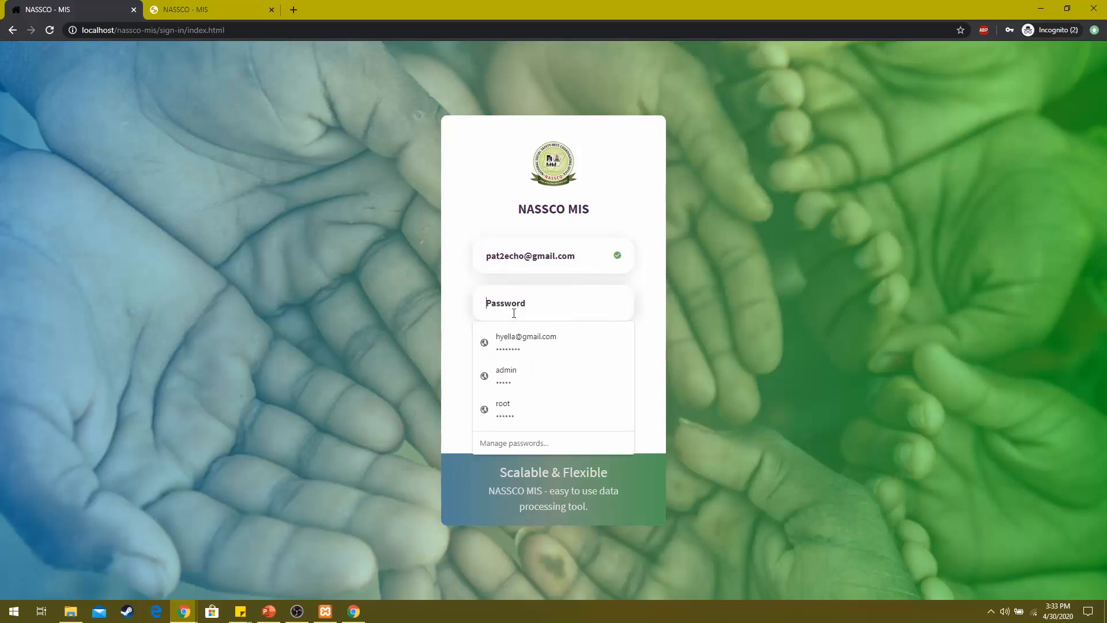
type("••")
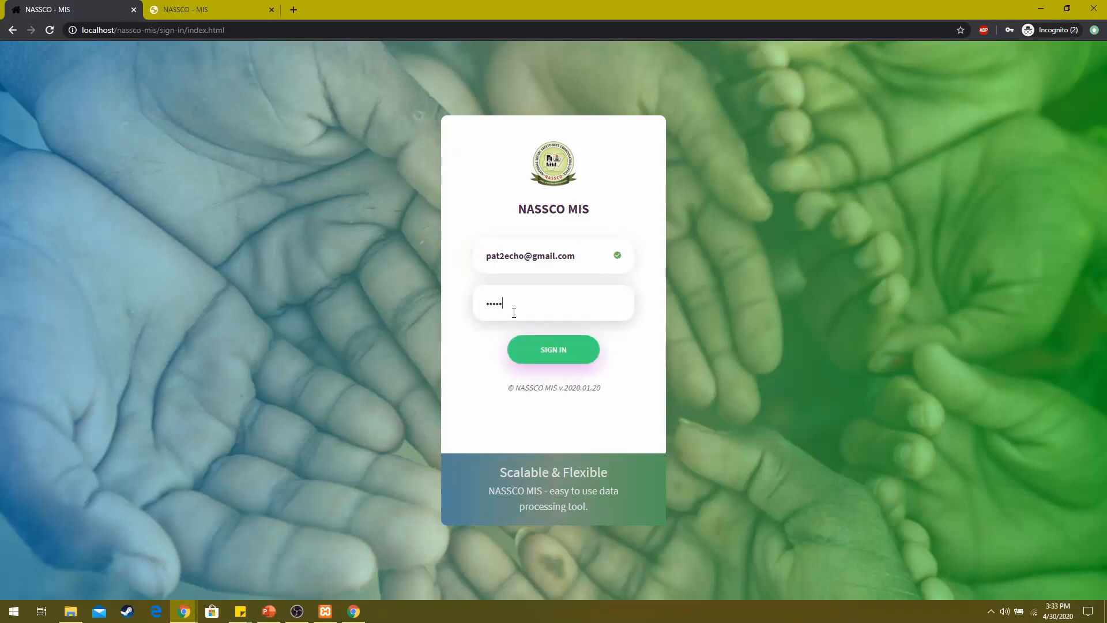
left_click(542, 346)
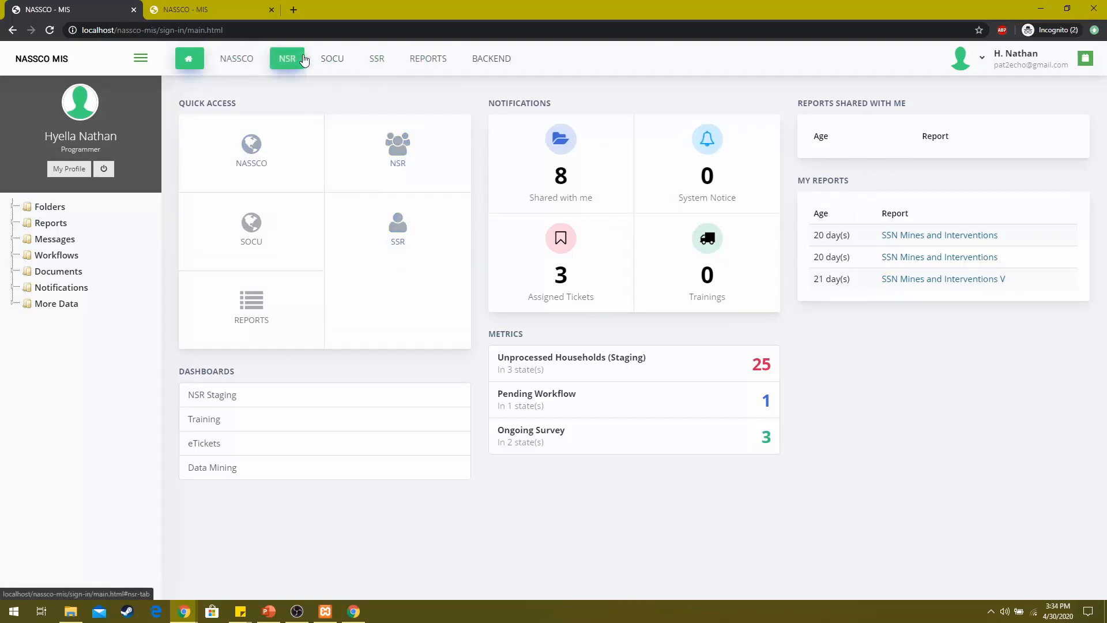
- Open the backend's Admin Control Panel in the system settings and show the ERD
left_click(492, 62)
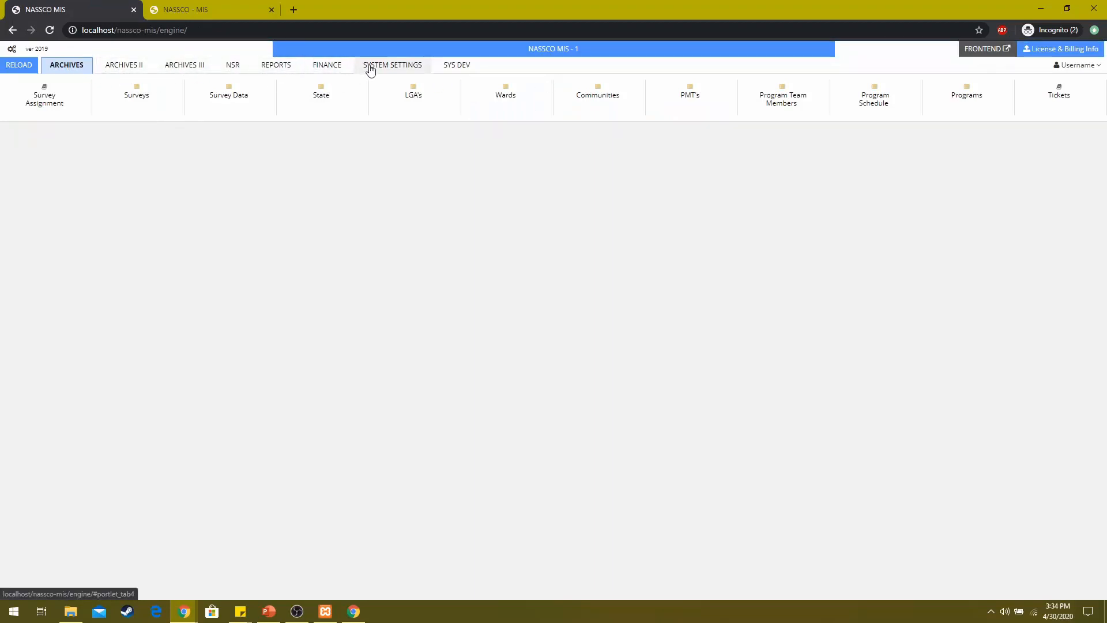
left_click(380, 69)
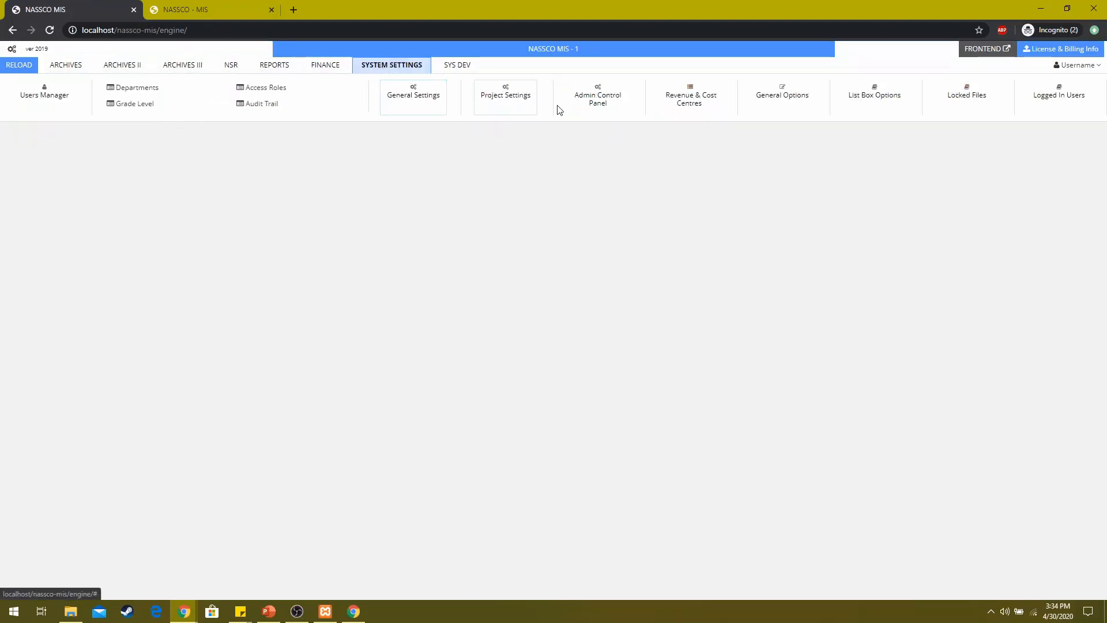
left_click(607, 101)
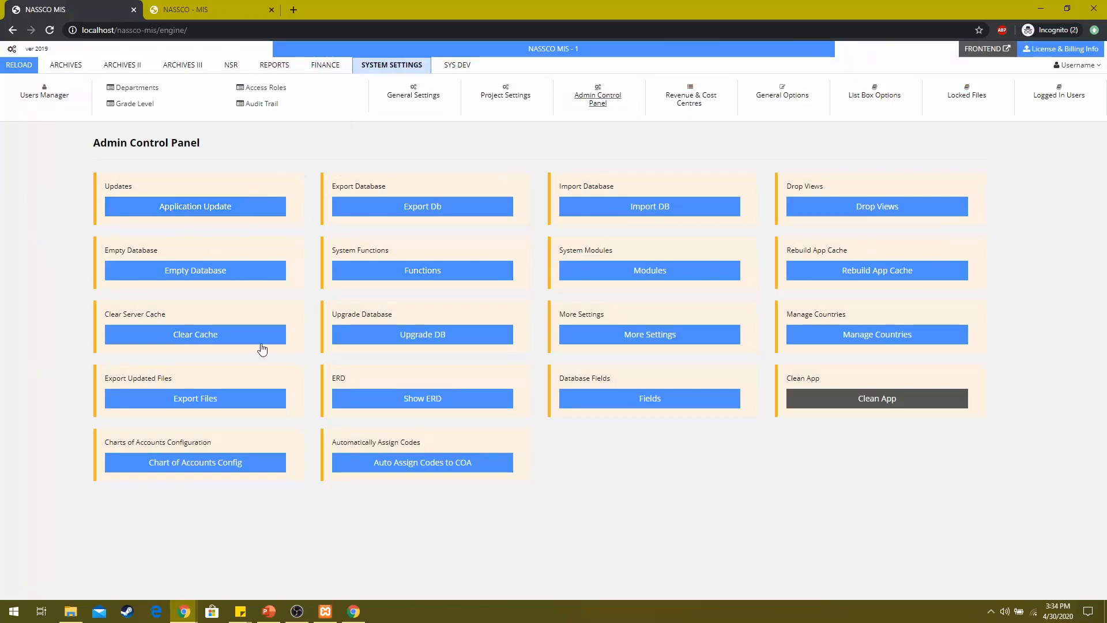
left_click(470, 214)
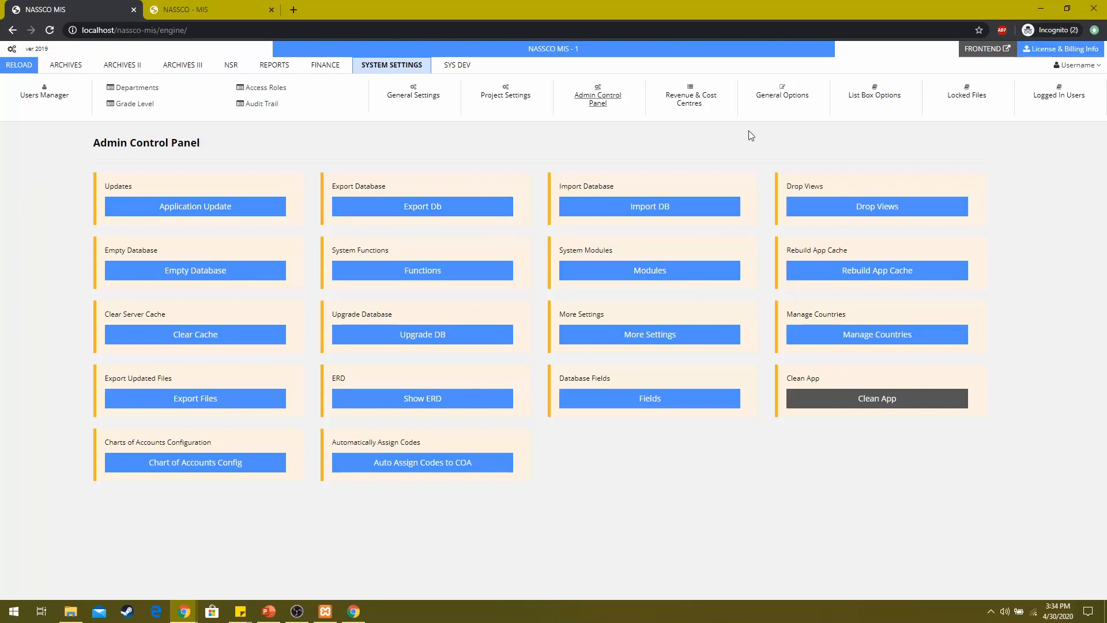
left_click(432, 404)
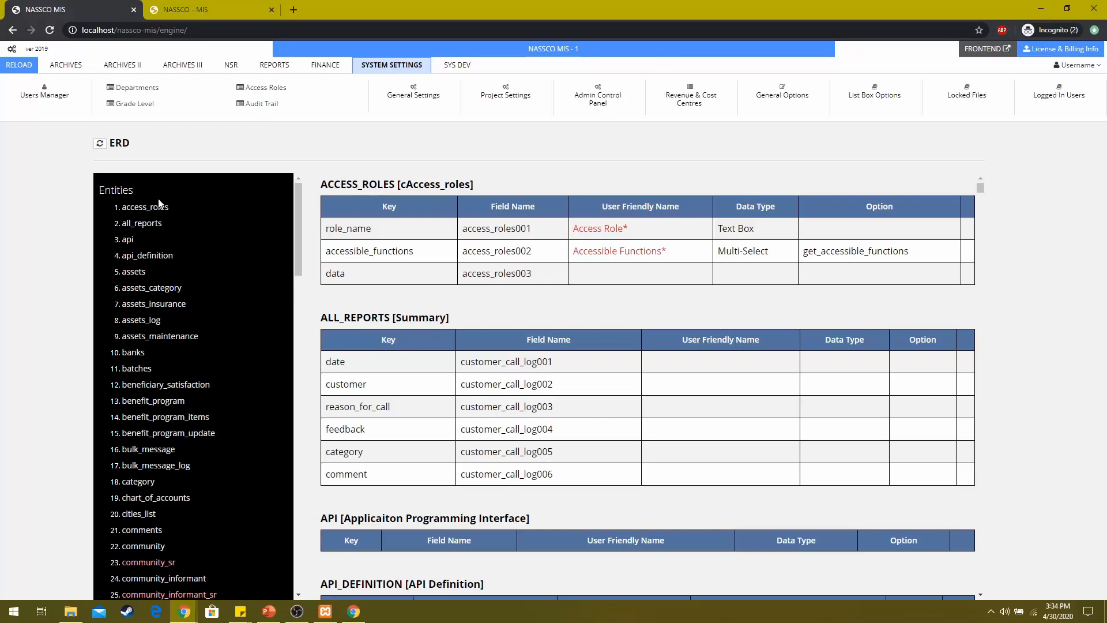
- View the assets, banks, chart_of_accounts and community entity definitions in the ERD
left_click(132, 275)
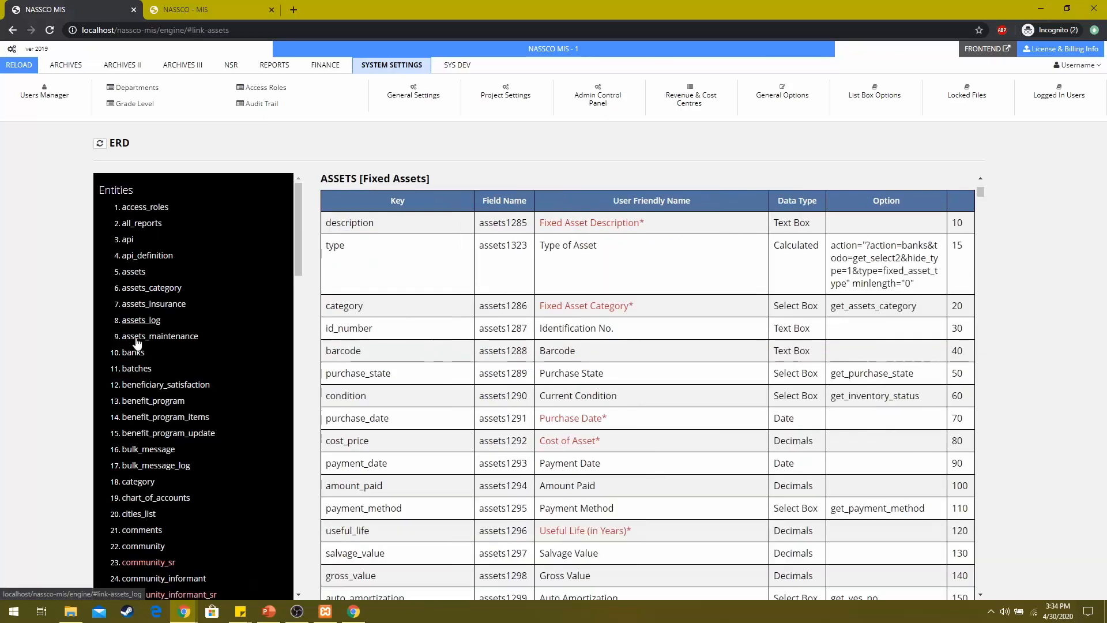
left_click(137, 357)
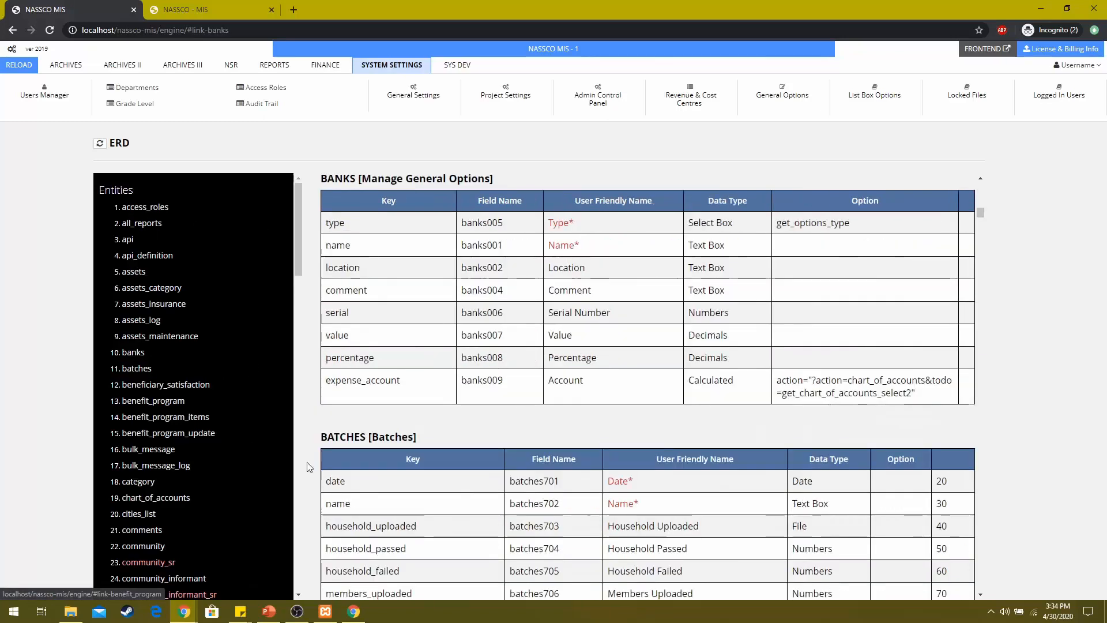
left_click(156, 497)
left_click(143, 546)
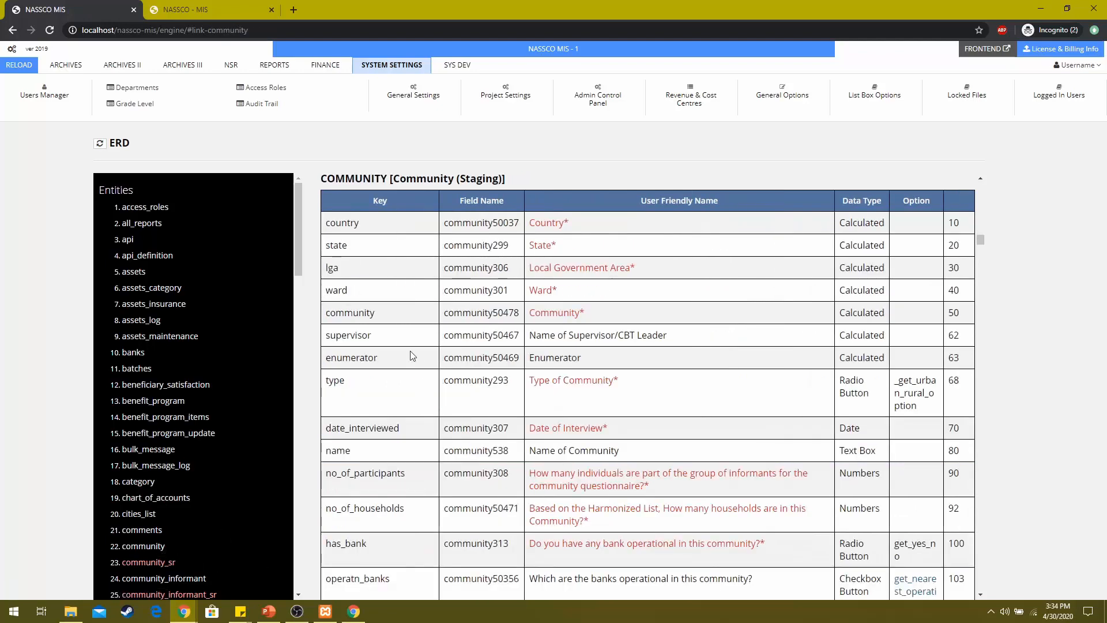
- Look over the first community fields and the neighbouring category, chart of accounts, cities list and comments tables
scroll(374, 263, "down", 1)
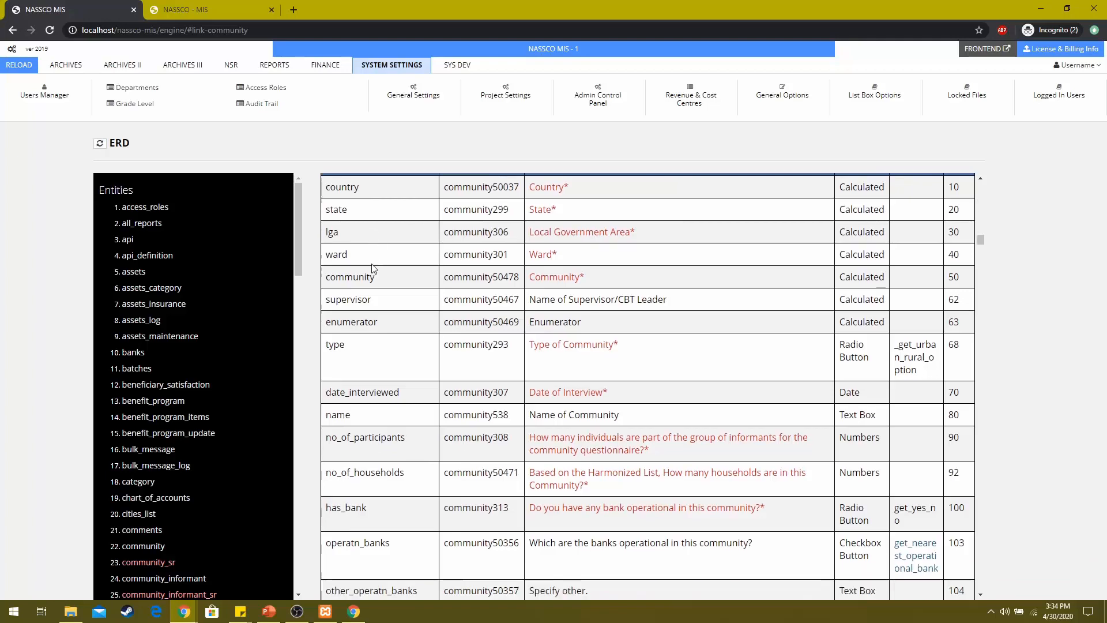
scroll(867, 191, "down", 1)
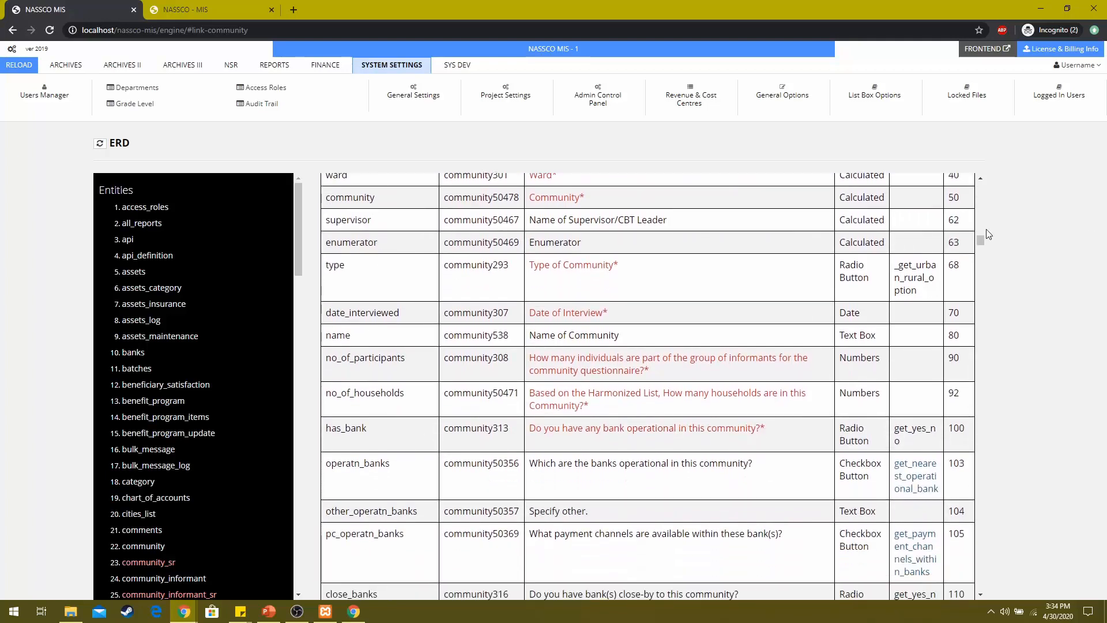
left_click_drag(980, 239, 979, 231)
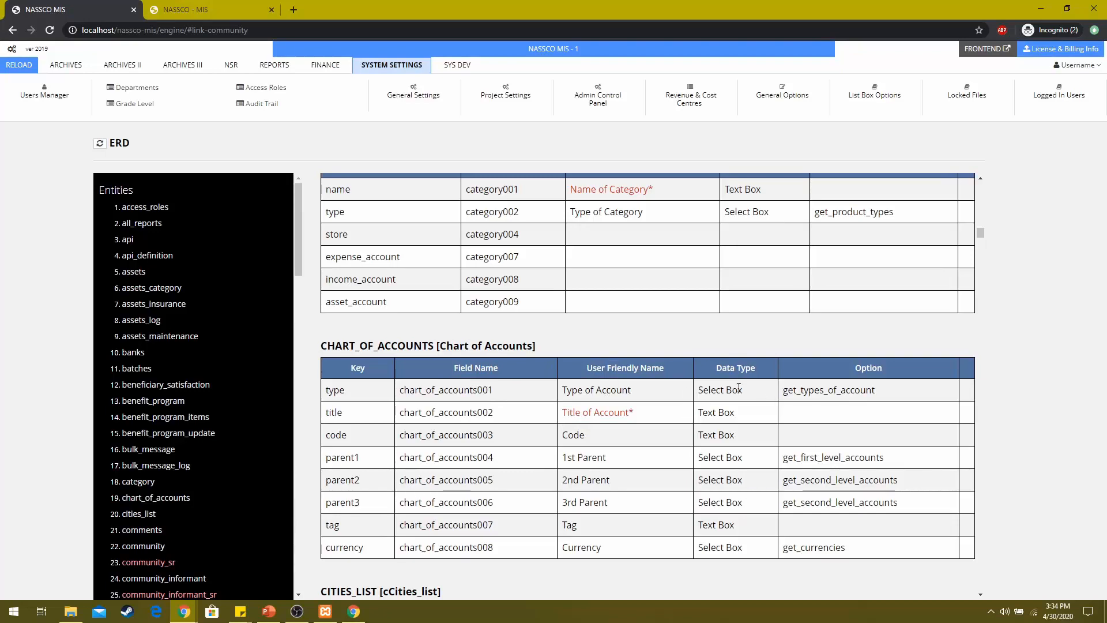
scroll(738, 389, "down", 6)
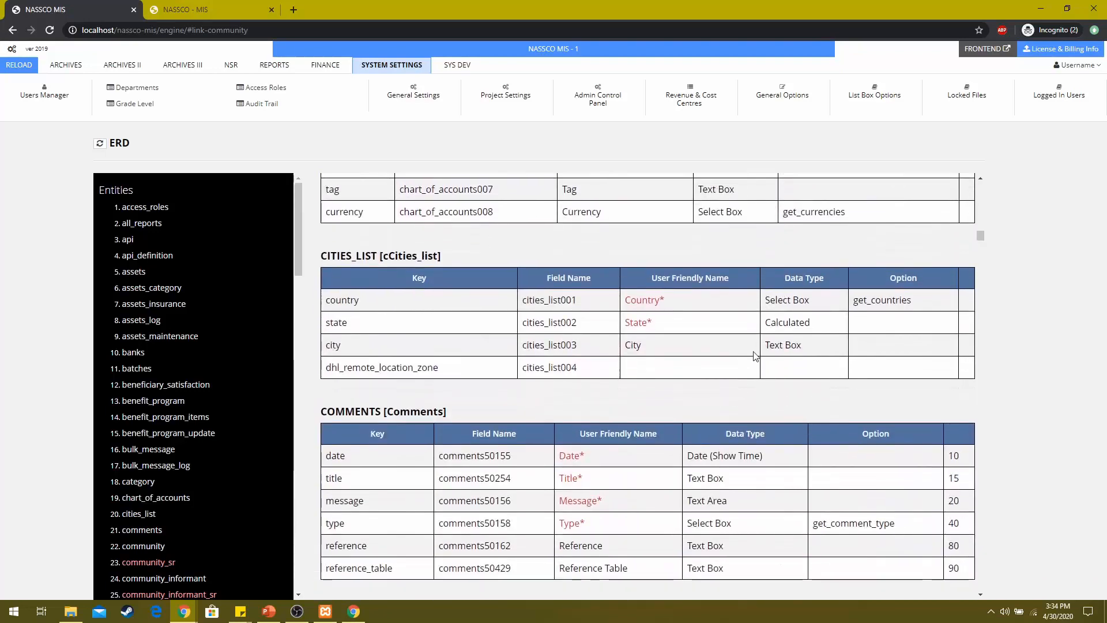
scroll(754, 355, "down", 3)
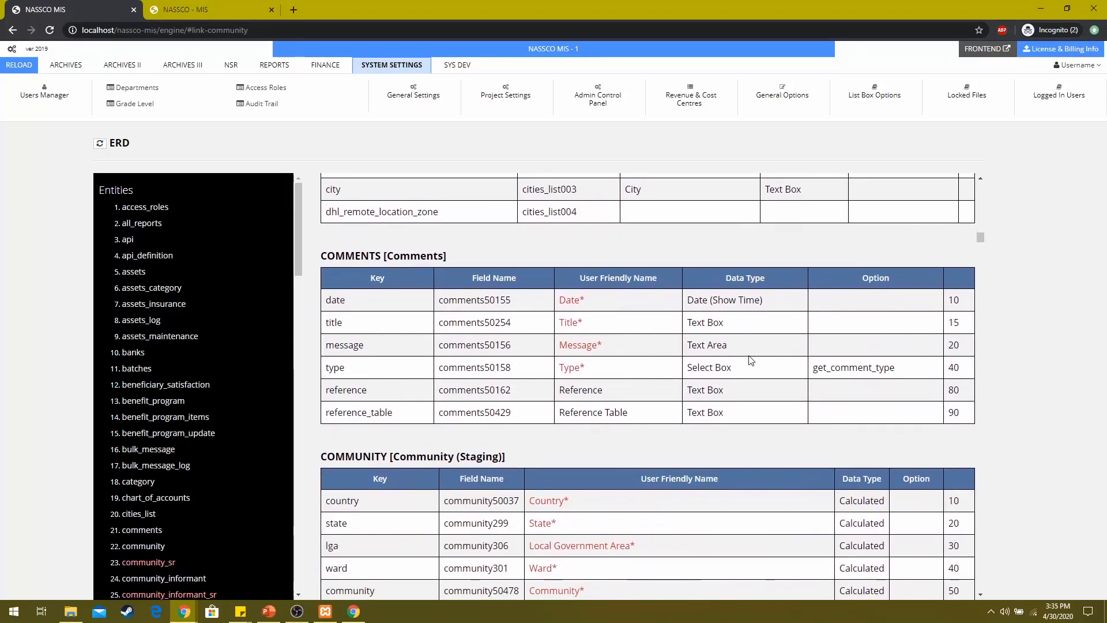
scroll(751, 360, "down", 4)
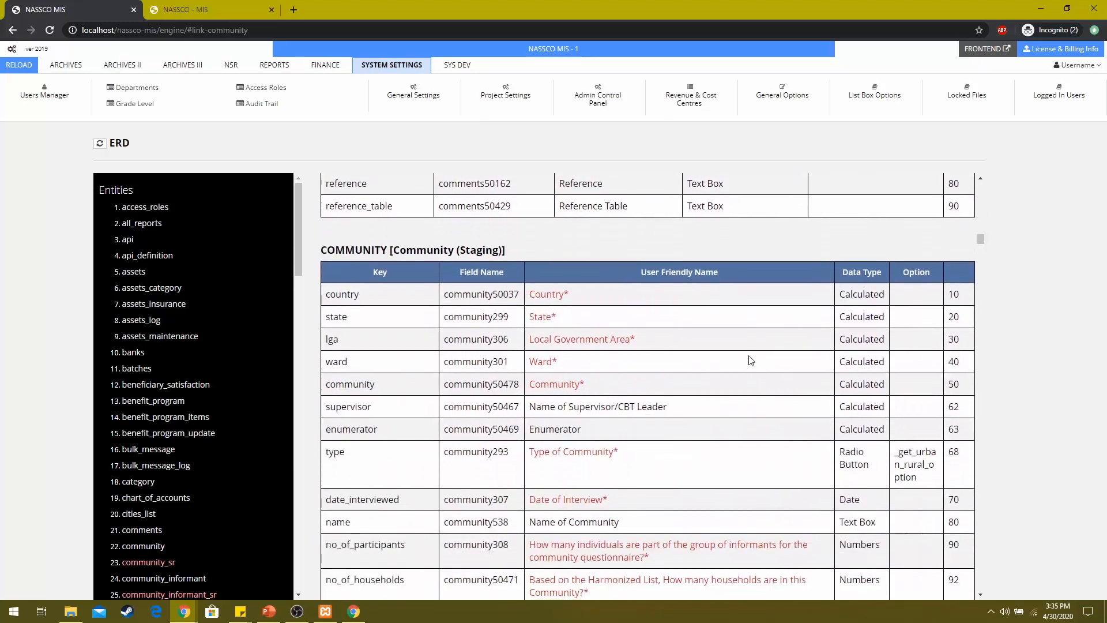
- Examine the Community (Staging) entity's questions, data types and option lists, from the location fields to the bank-related ones
scroll(751, 361, "down", 2)
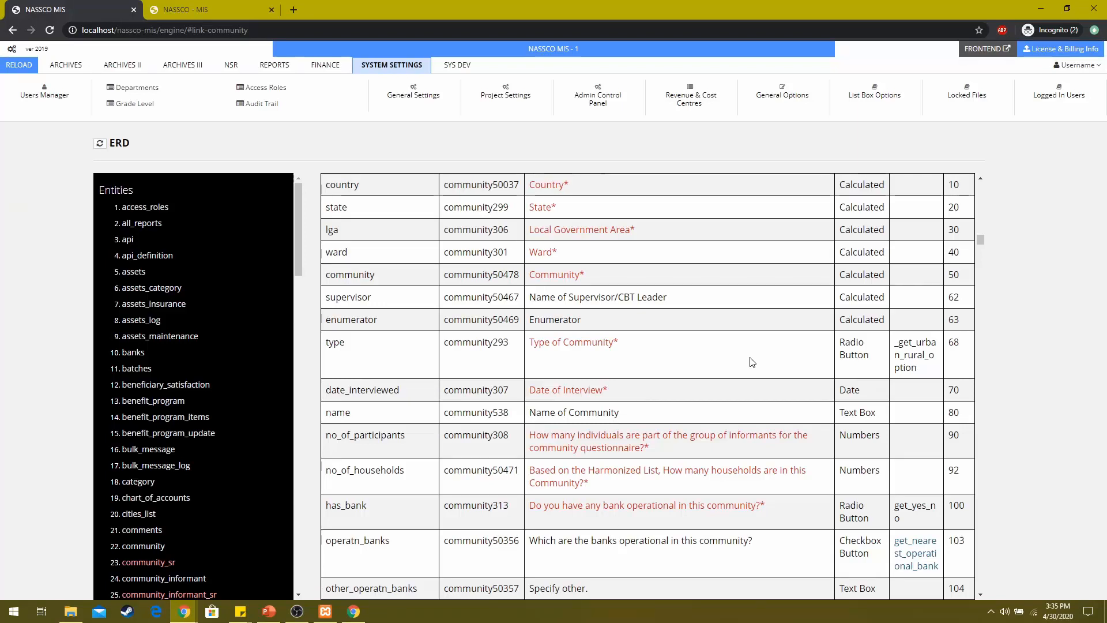
scroll(582, 378, "down", 2)
scroll(569, 375, "down", 1)
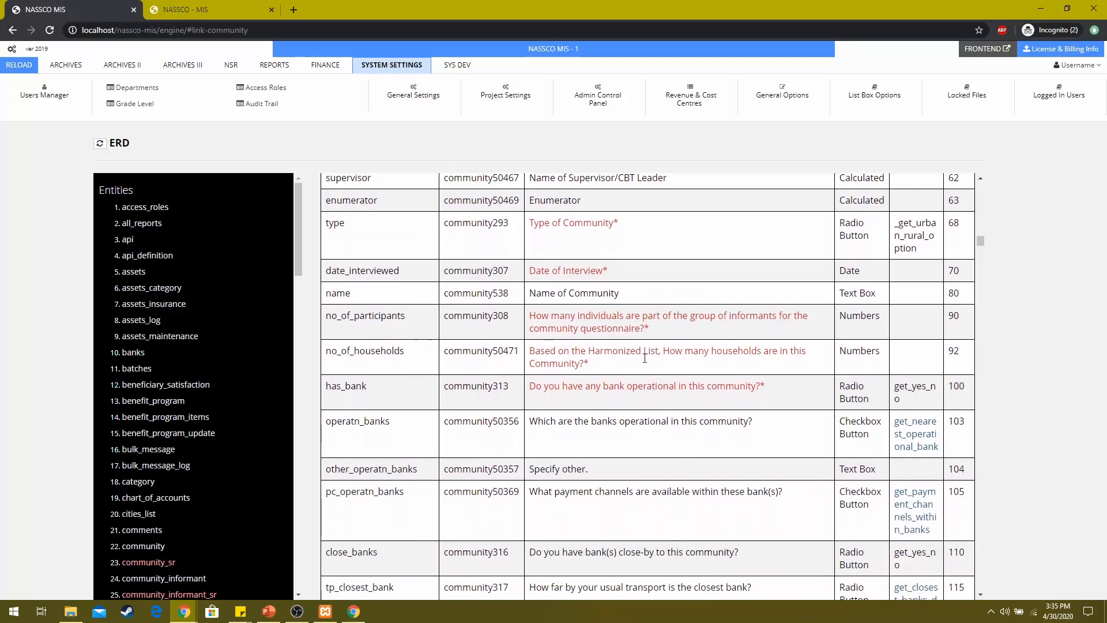
left_click_drag(529, 314, 650, 342)
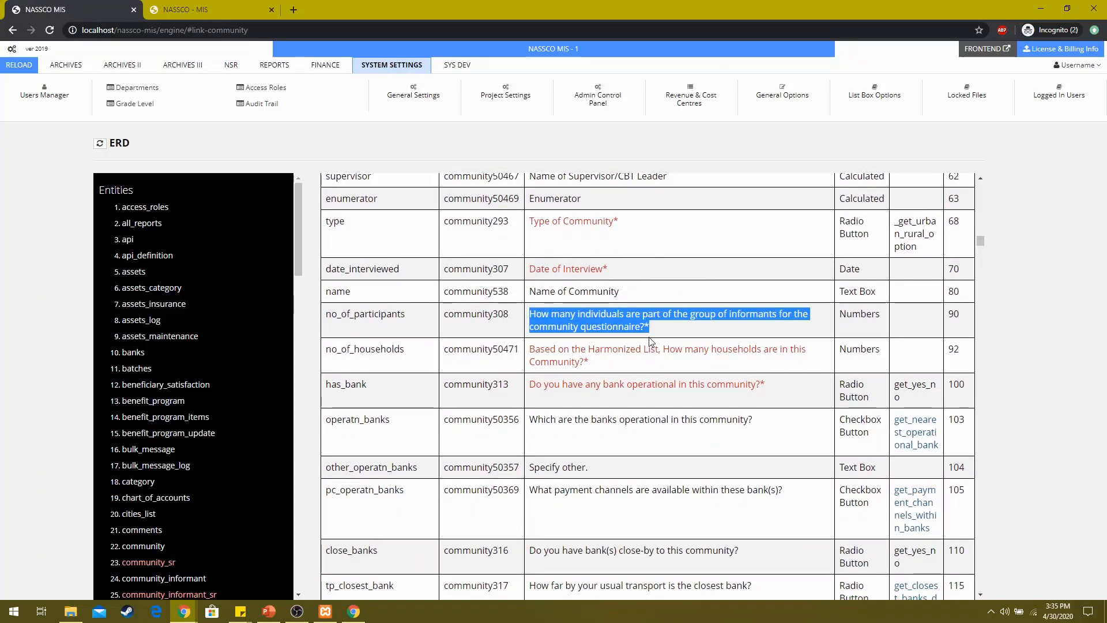
scroll(650, 342, "down", 1)
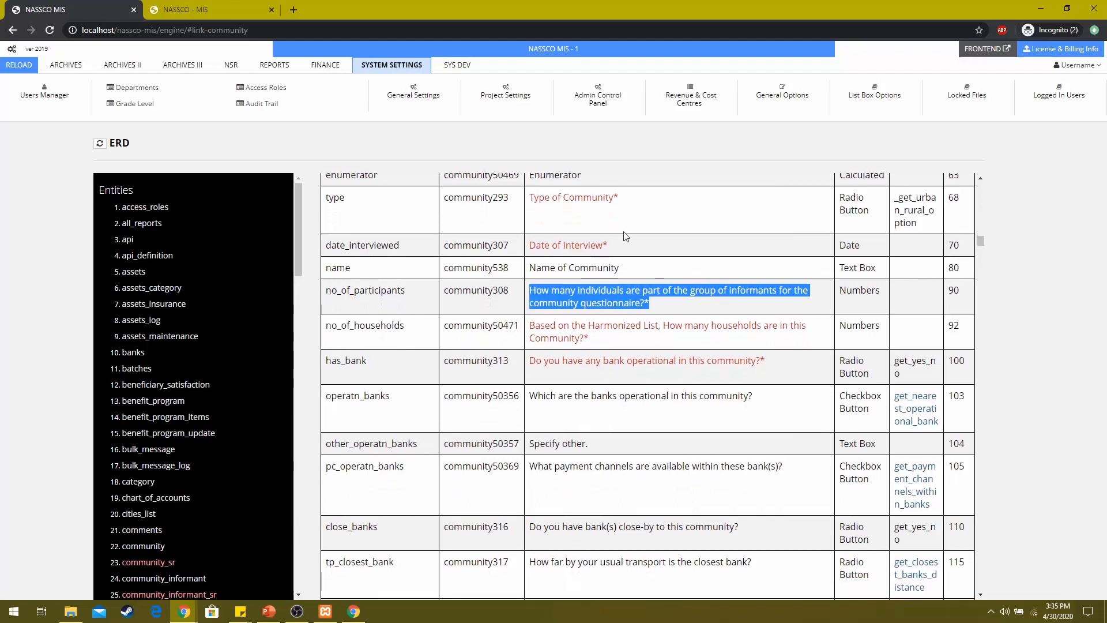
left_click(708, 314)
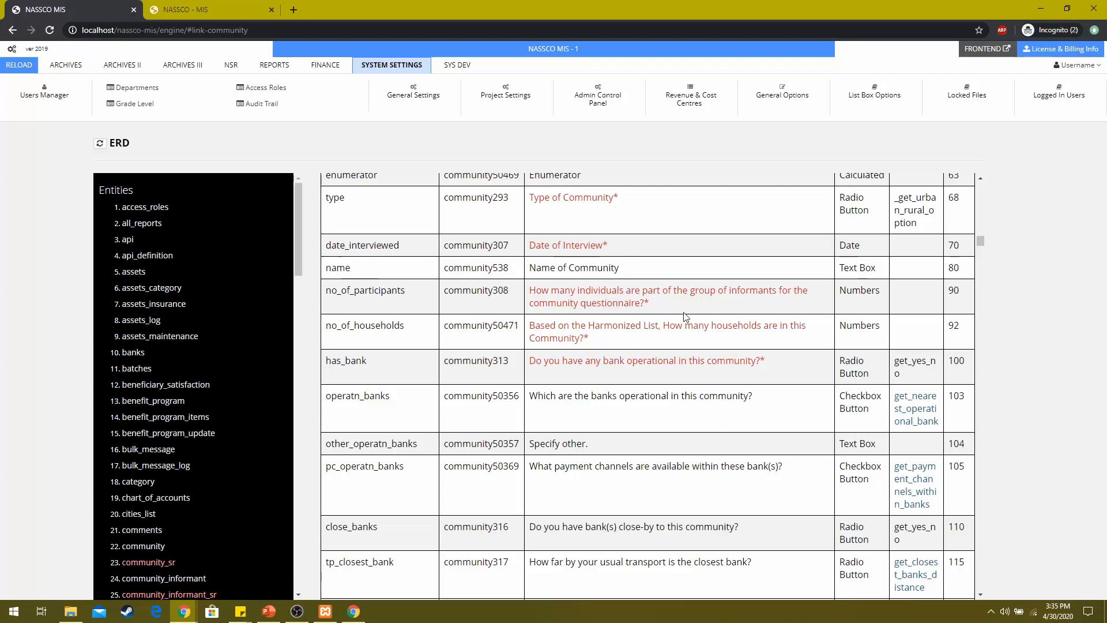
scroll(681, 419, "down", 1)
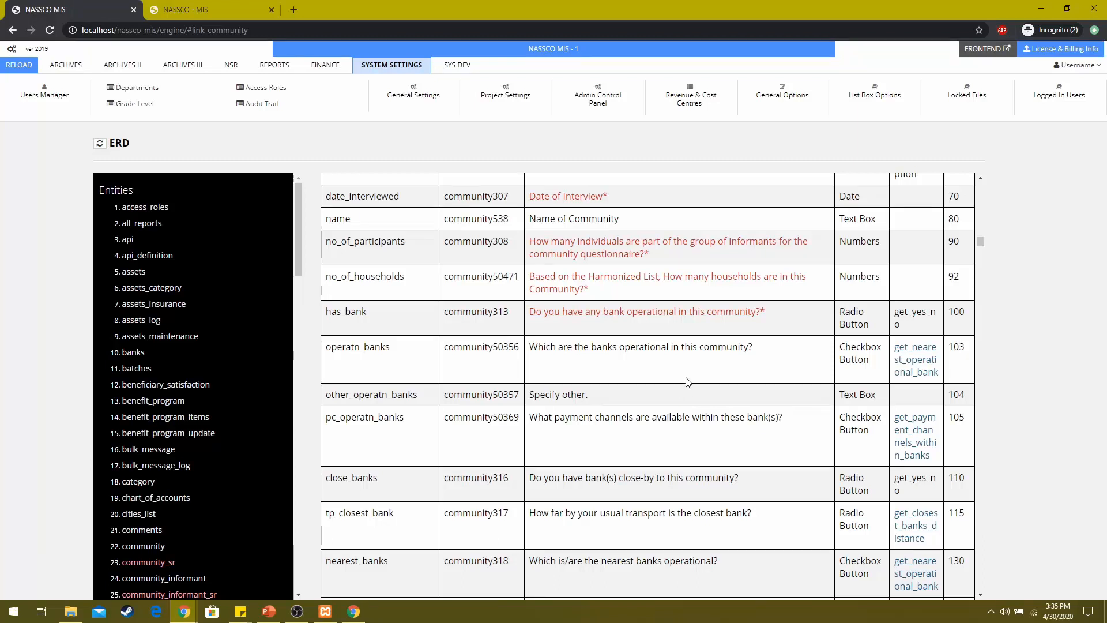
scroll(687, 382, "down", 1)
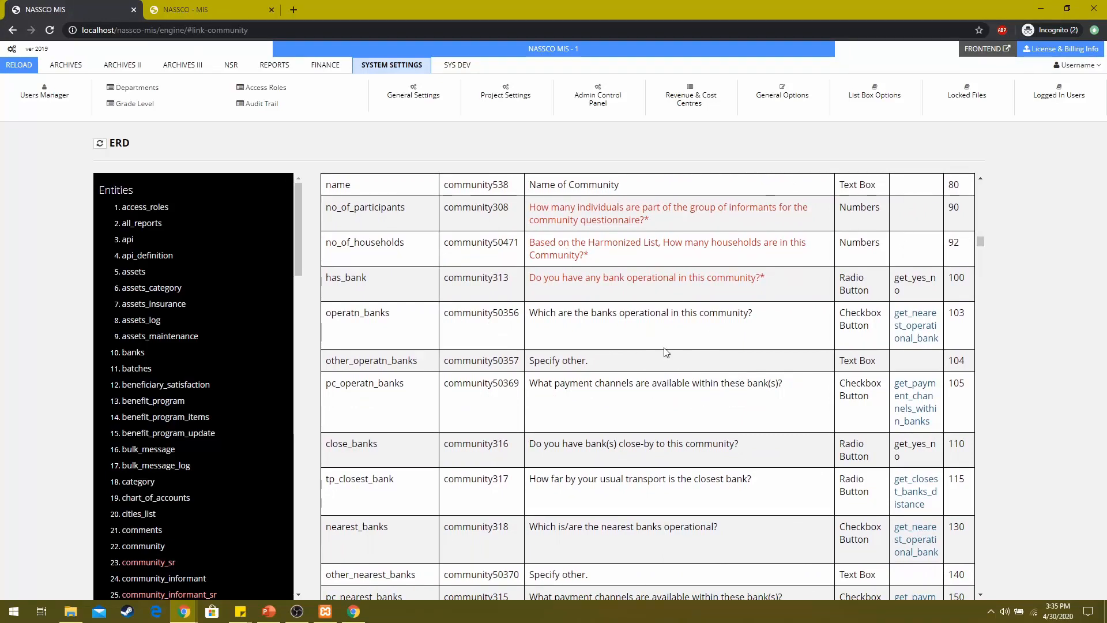
scroll(664, 351, "down", 1)
- Switch to the NASSCO MIS frontend and start a new record in the NSR - Staging Communities register
left_click(199, 9)
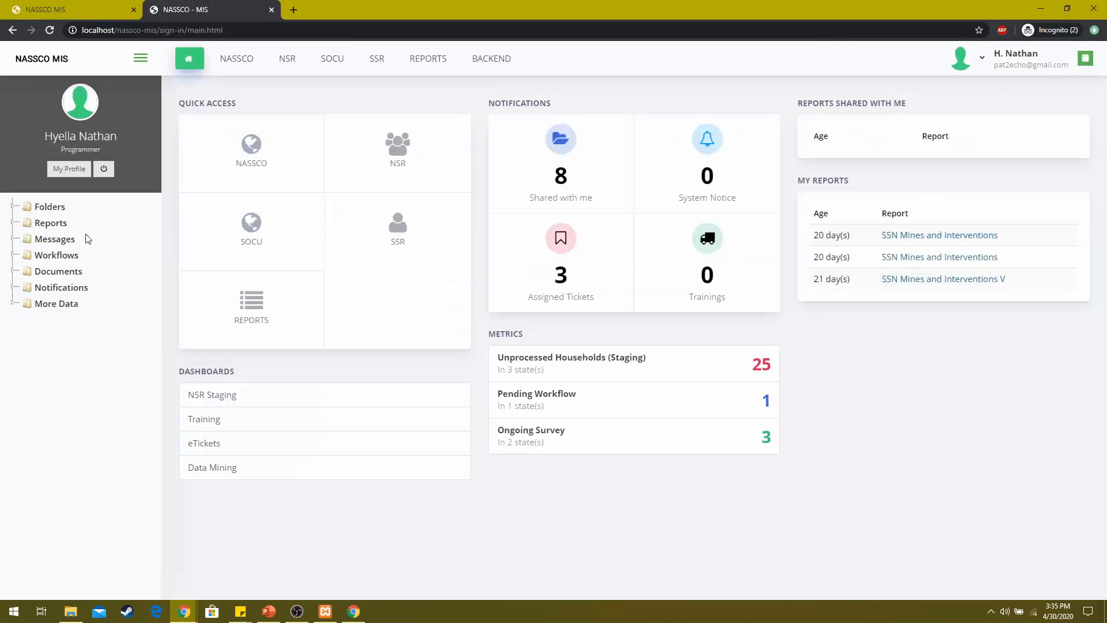
left_click(249, 60)
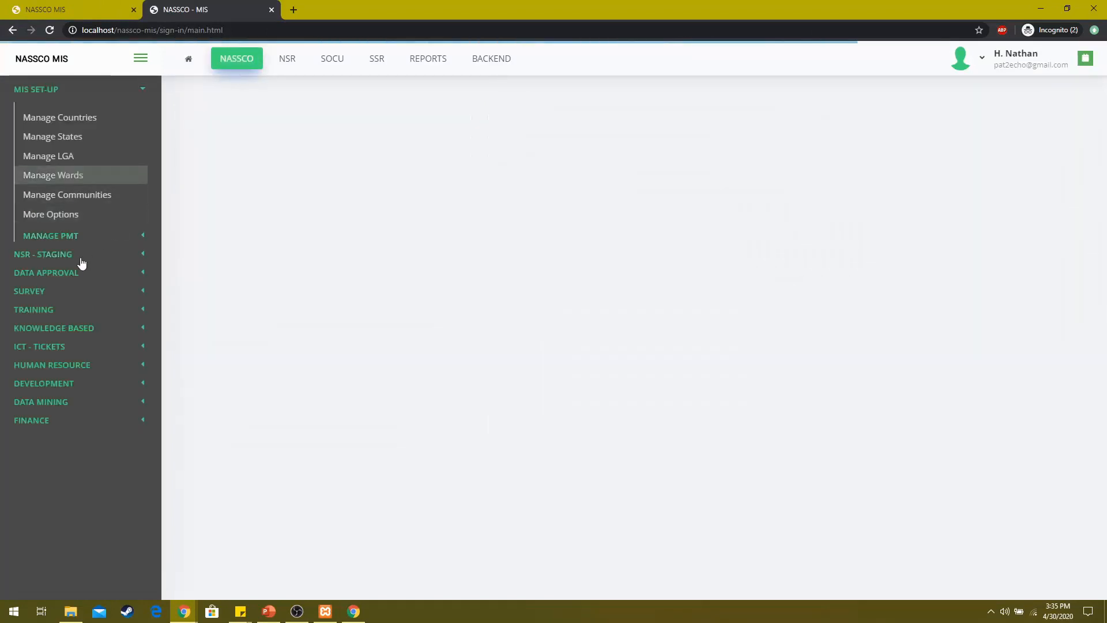
left_click(67, 258)
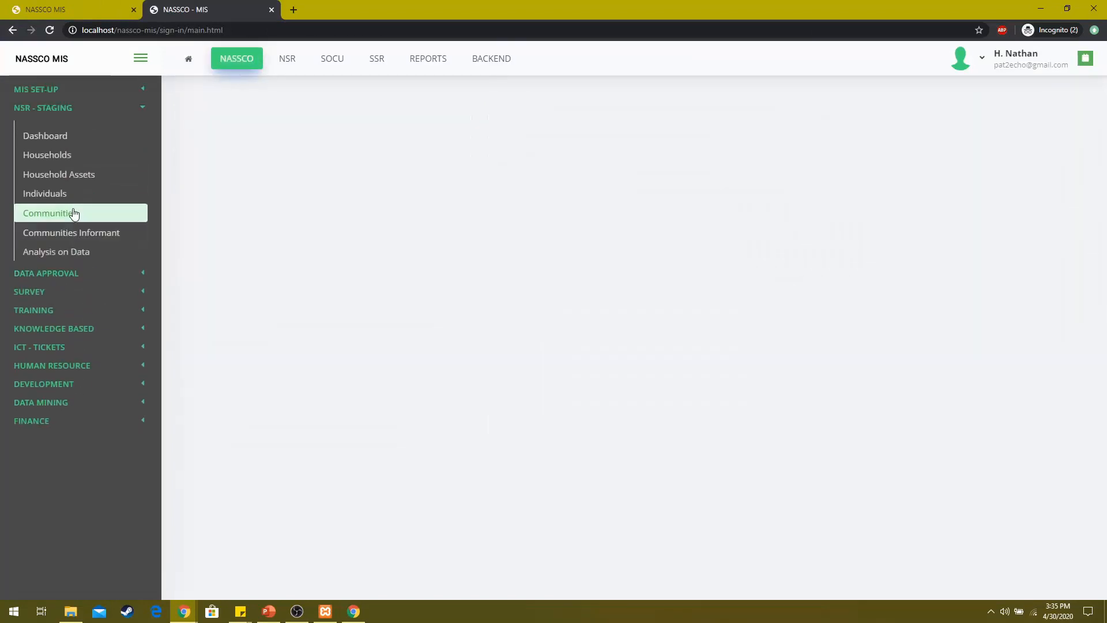
left_click(73, 213)
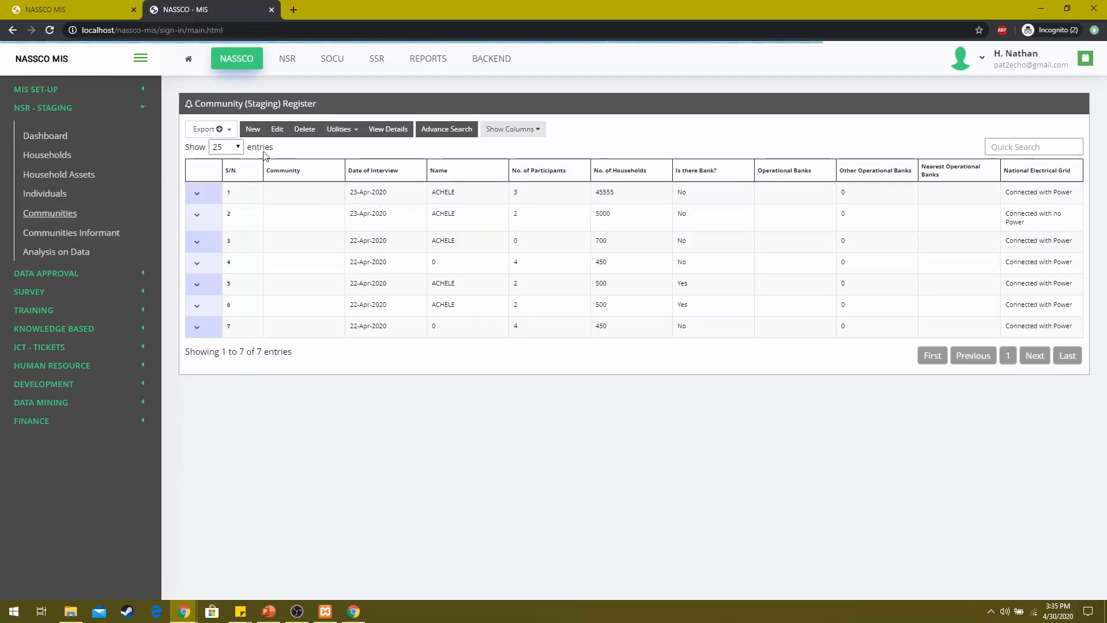
left_click(253, 128)
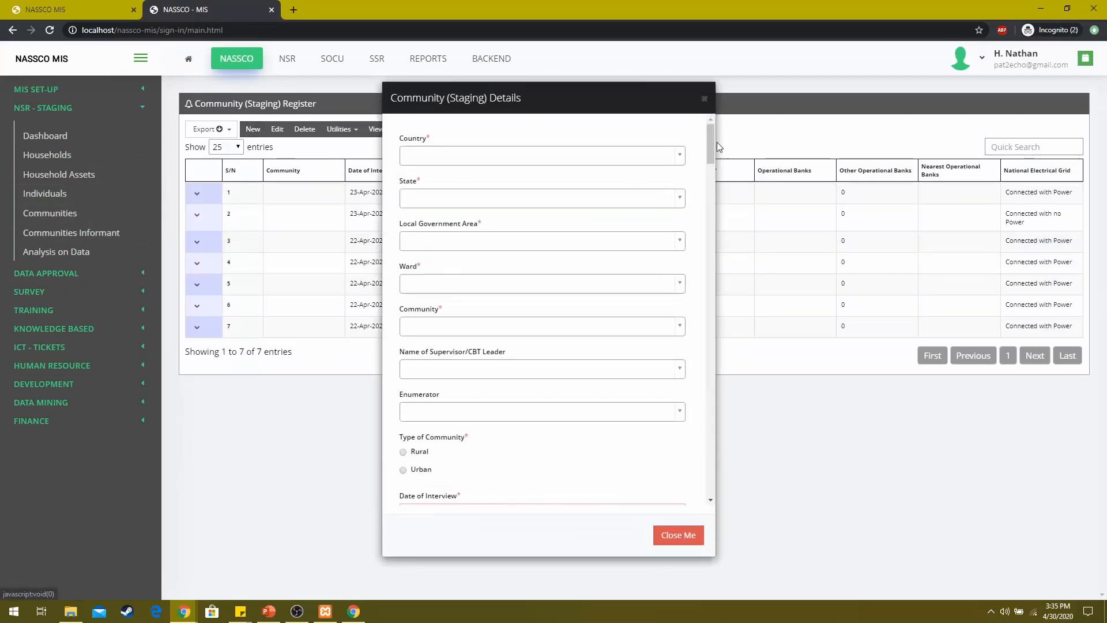
- Answer No to whether any bank is operational in the community
left_click_drag(714, 142, 711, 167)
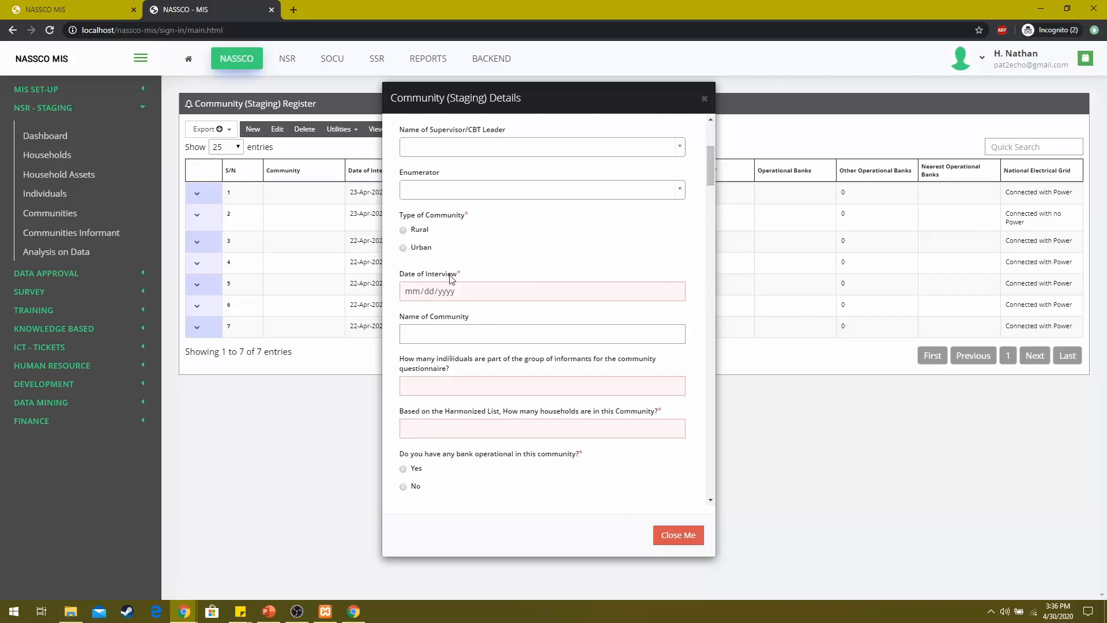
scroll(482, 285, "down", 3)
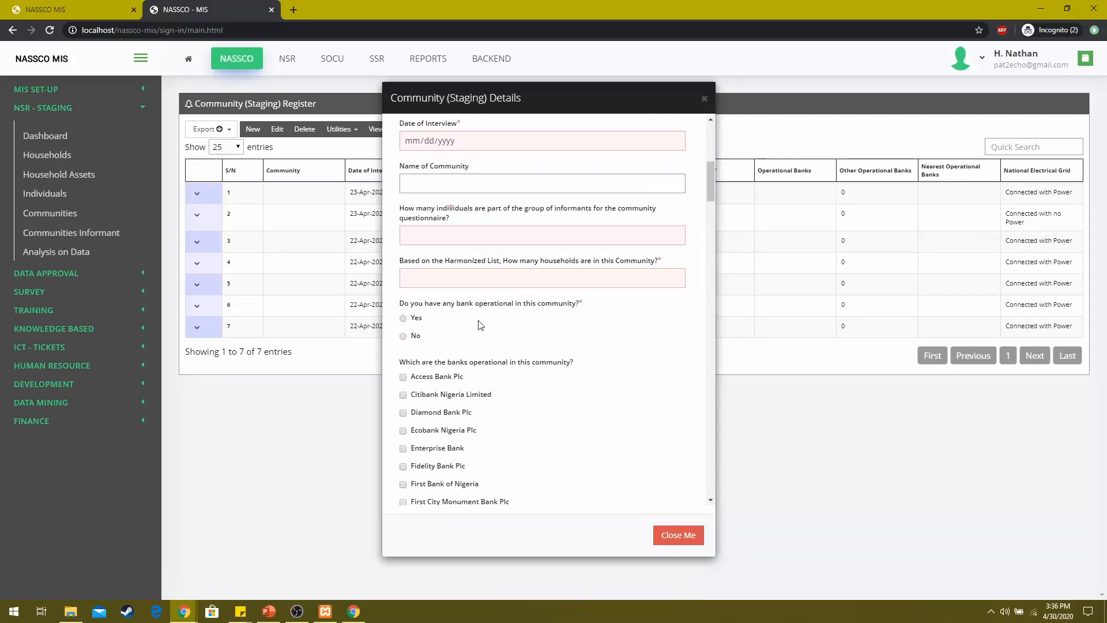
left_click(404, 337)
- Mark Access Bank, Citibank Nigeria, Diamond Bank, Ecobank Nigeria, Enterprise Bank, Fidelity Bank and First Bank of Nigeria as the community's operational banks
scroll(404, 335, "down", 2)
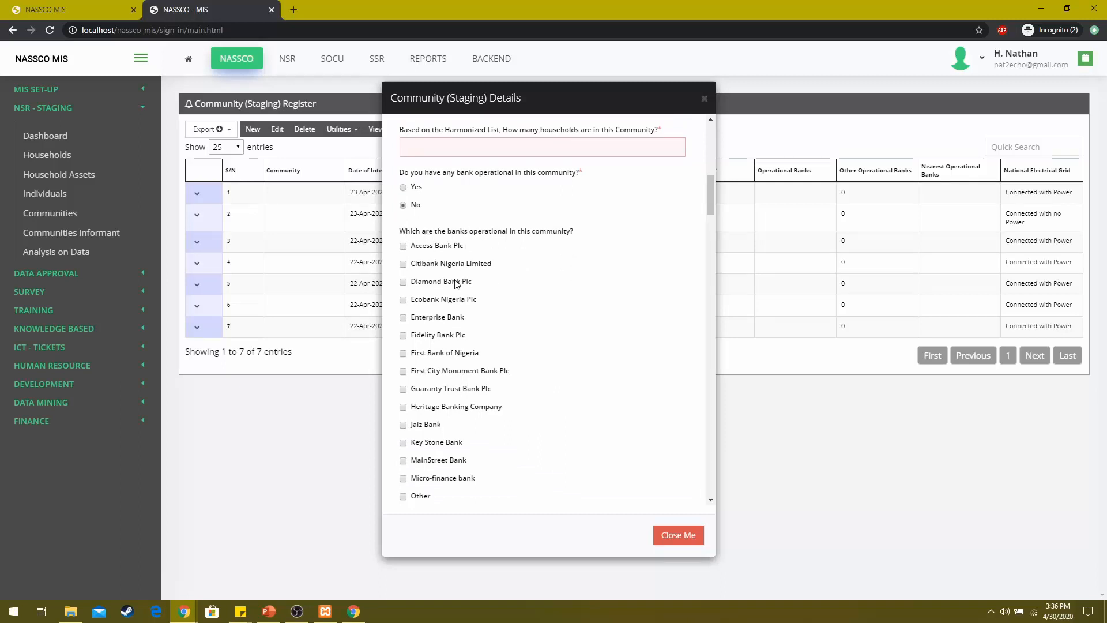
scroll(415, 245, "down", 1)
left_click(403, 230)
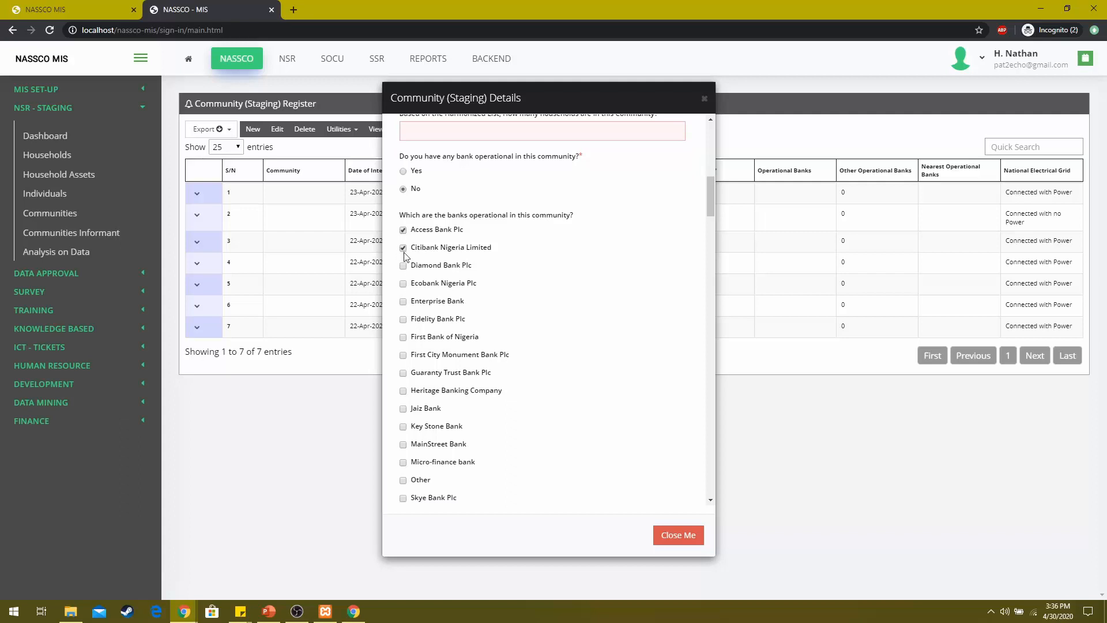
left_click(403, 319)
left_click(403, 301)
scroll(494, 432, "down", 3)
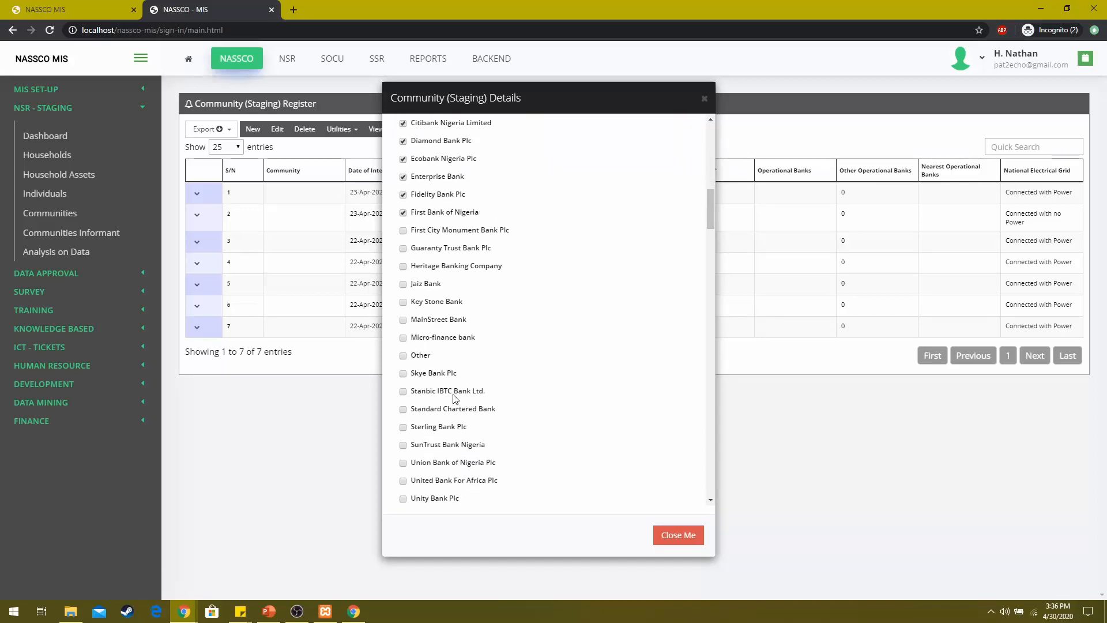
- Compare the GSM network and data services questions in the community form with their definitions in the ERD
scroll(495, 406, "down", 12)
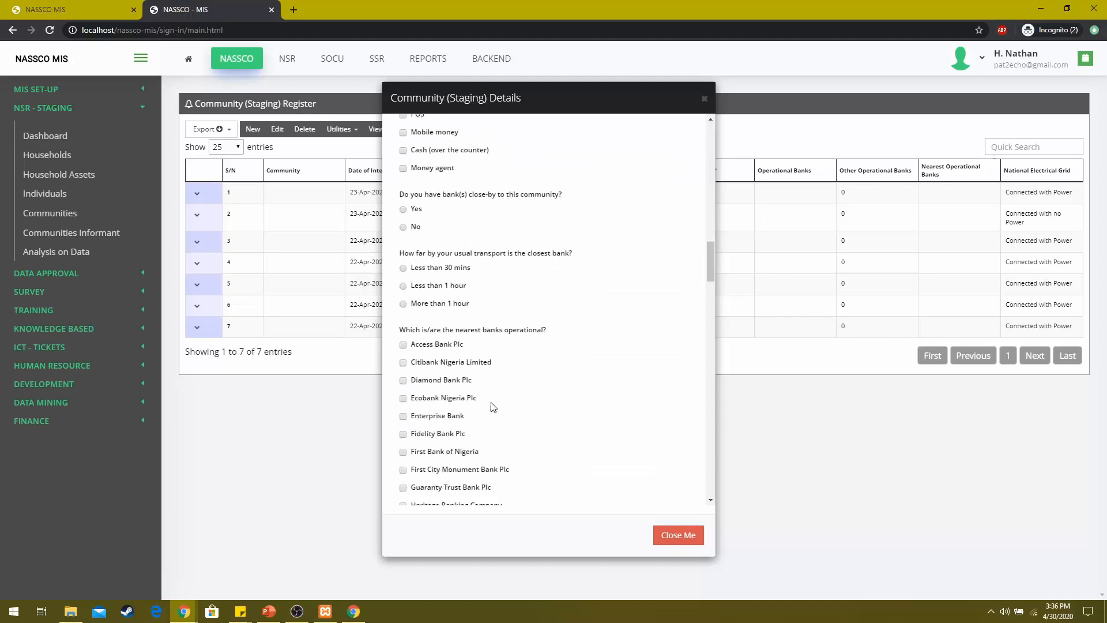
scroll(493, 407, "down", 12)
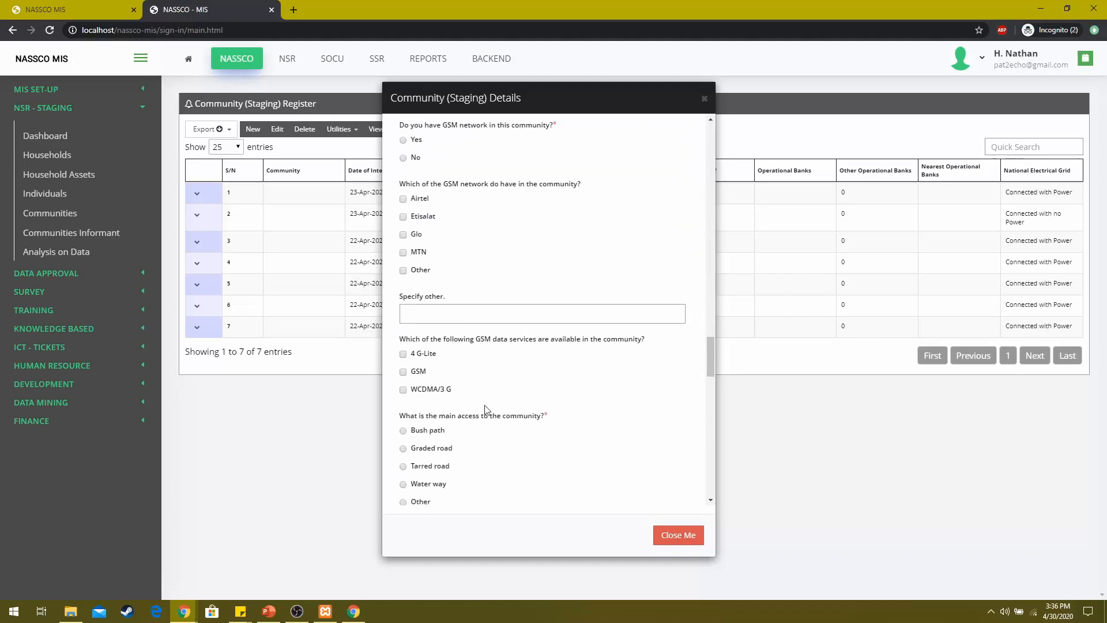
scroll(484, 412, "down", 1)
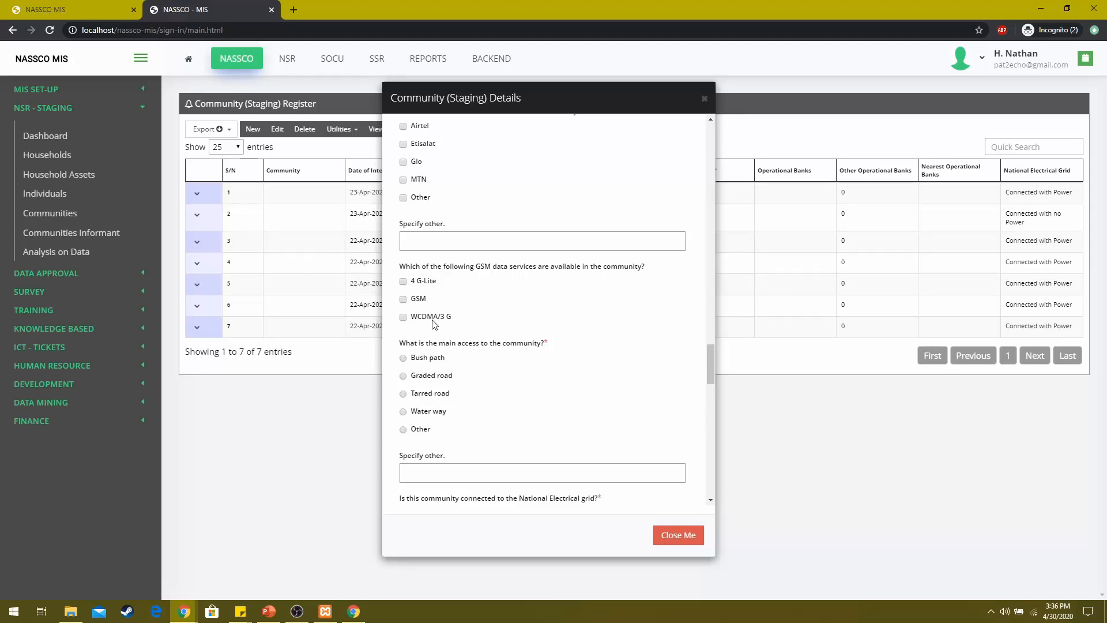
left_click(74, 11)
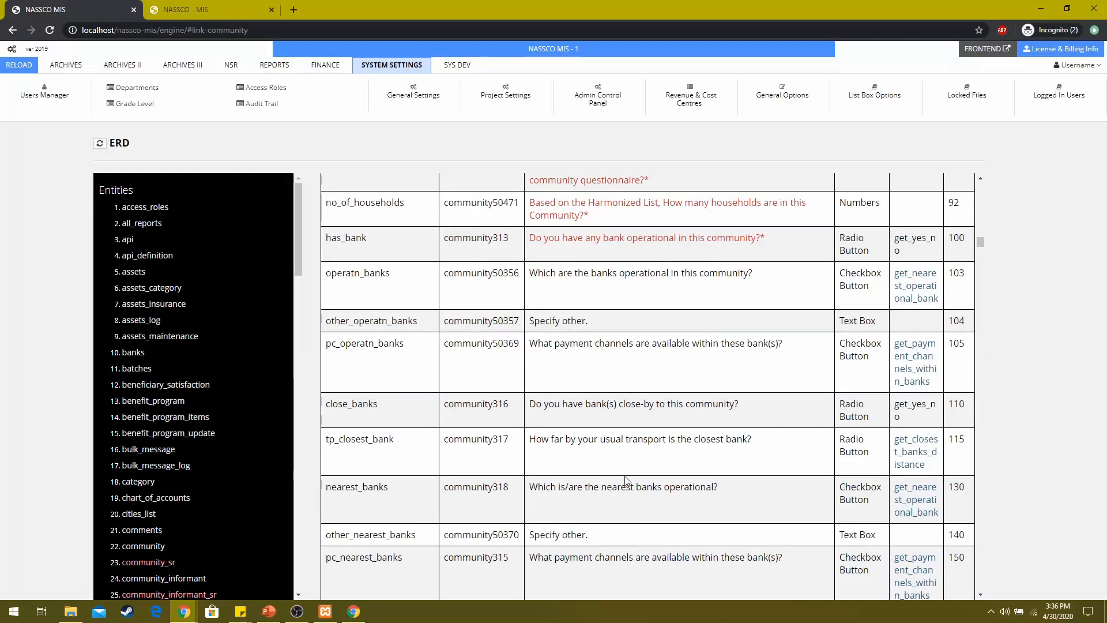
scroll(581, 443, "down", 7)
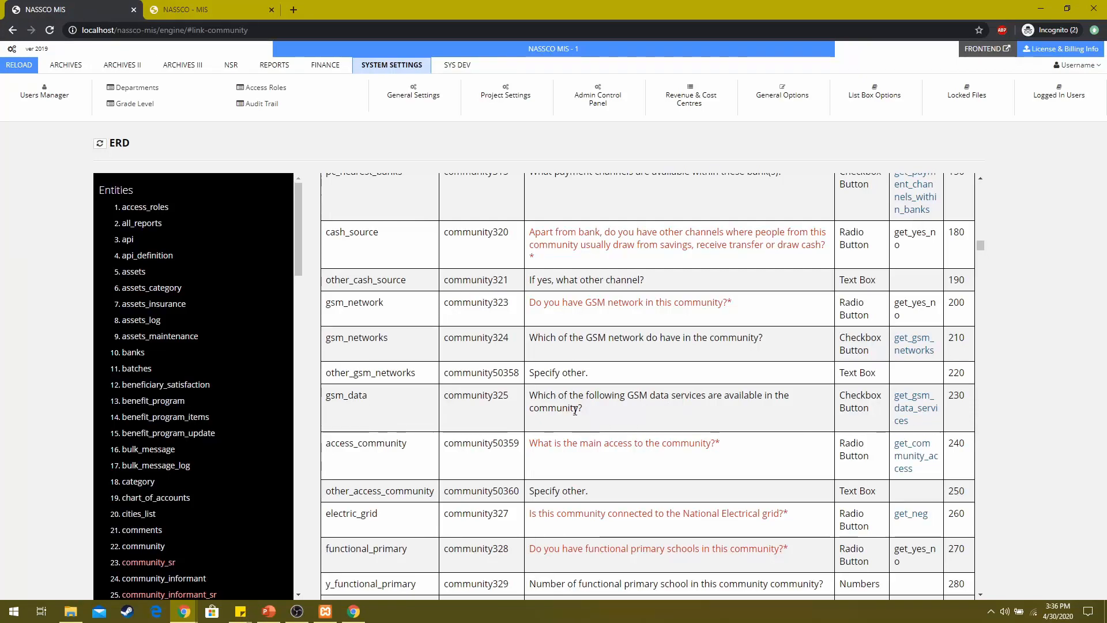
left_click(224, 11)
left_click_drag(427, 282, 417, 318)
left_click(92, 8)
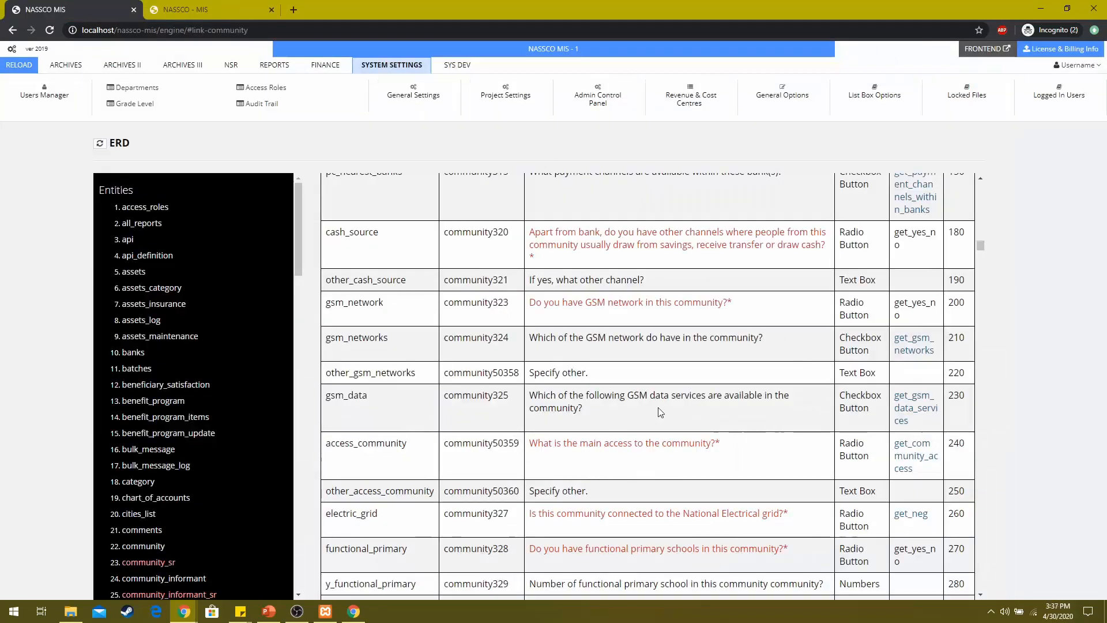
- Open the get_gsm_data_services option list of the gsm_data field and enlarge its options box to show every entry
left_click(914, 411)
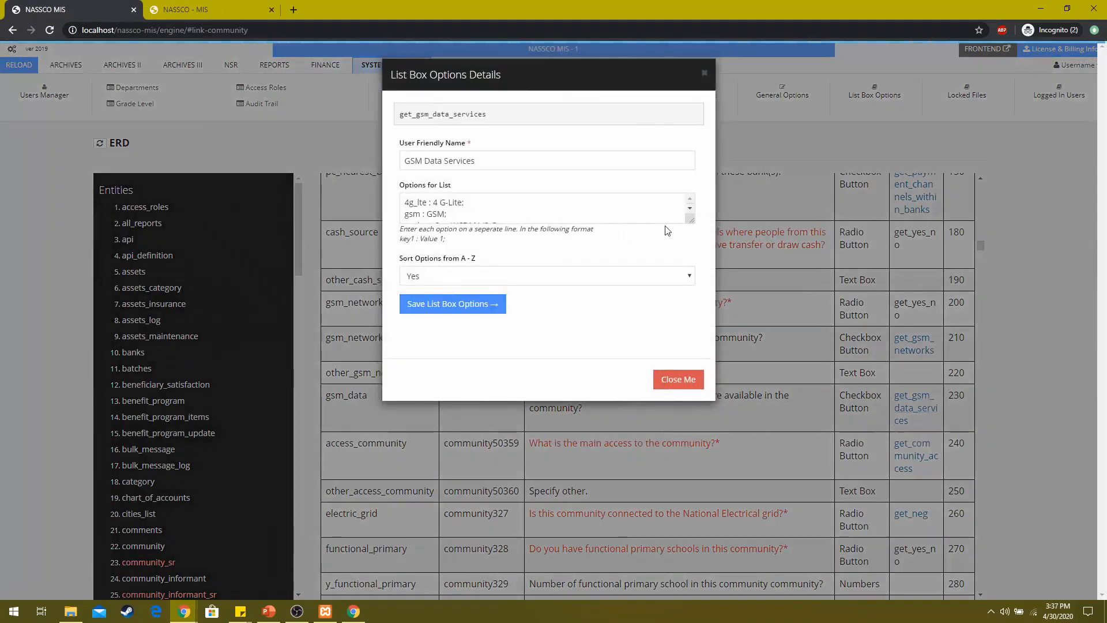
left_click_drag(690, 220, 692, 290)
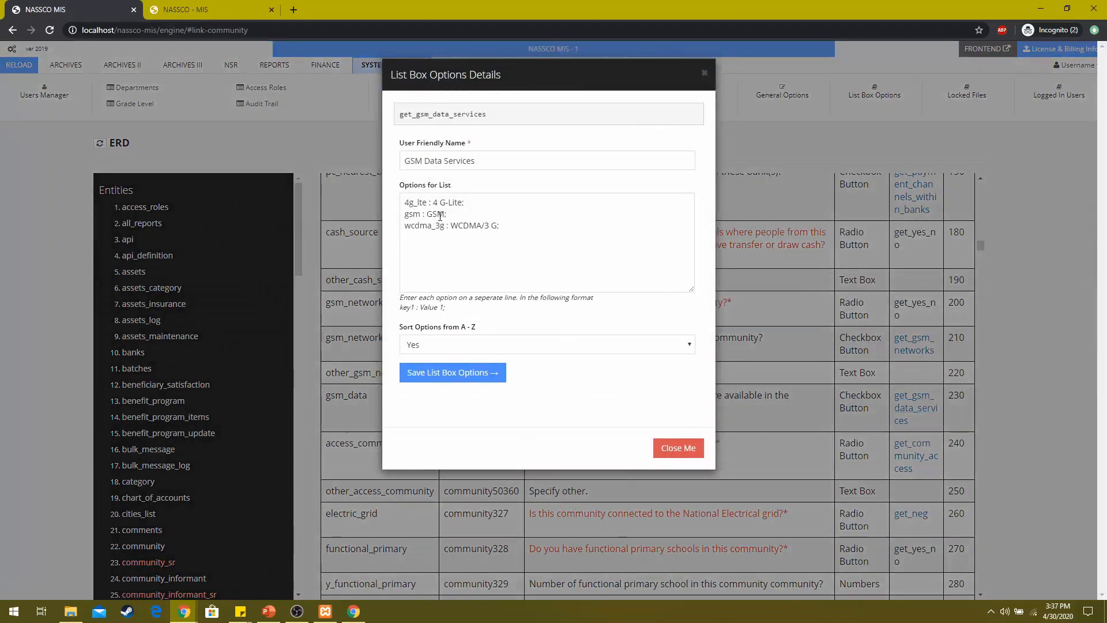
left_click(421, 218)
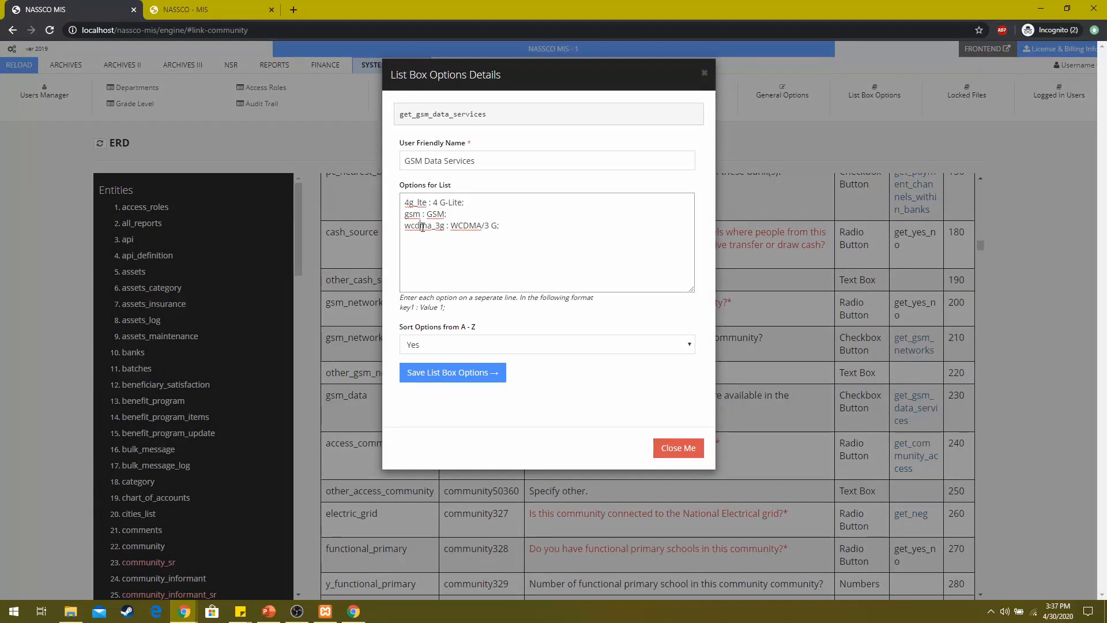
left_click(464, 226)
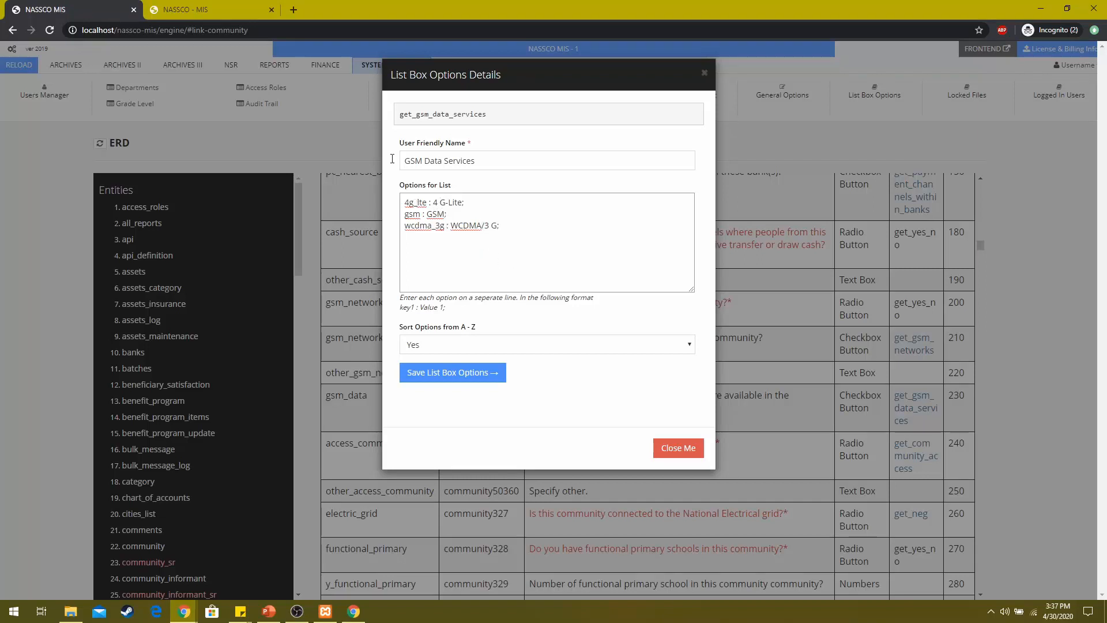
- Compare the key and value format of the GSM data services options with the labels shown in the community form
left_click(234, 9)
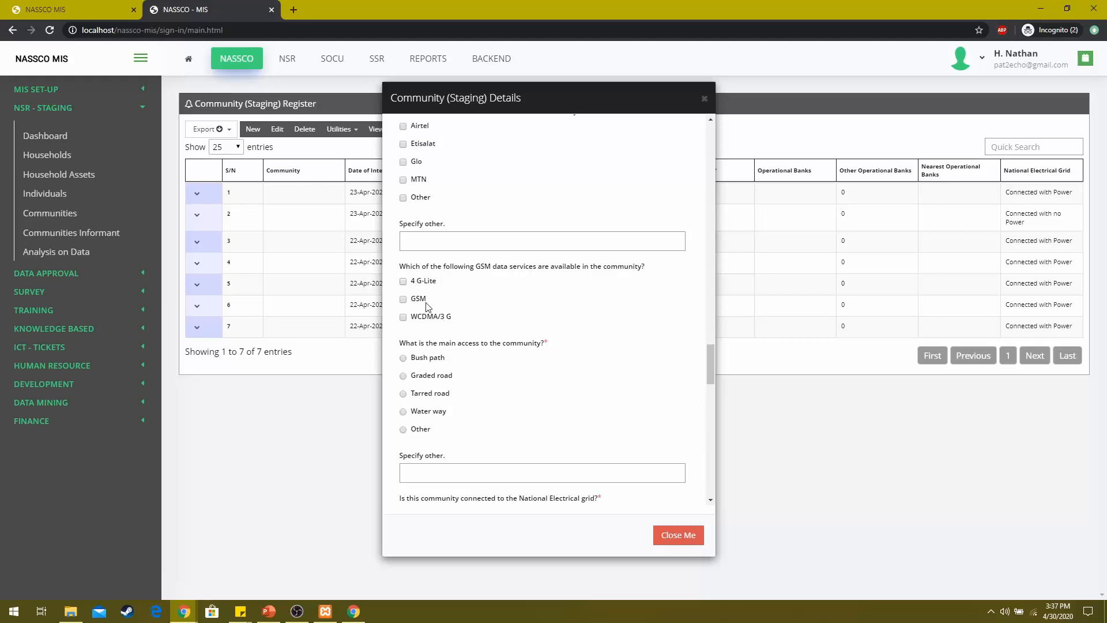
left_click(73, 7)
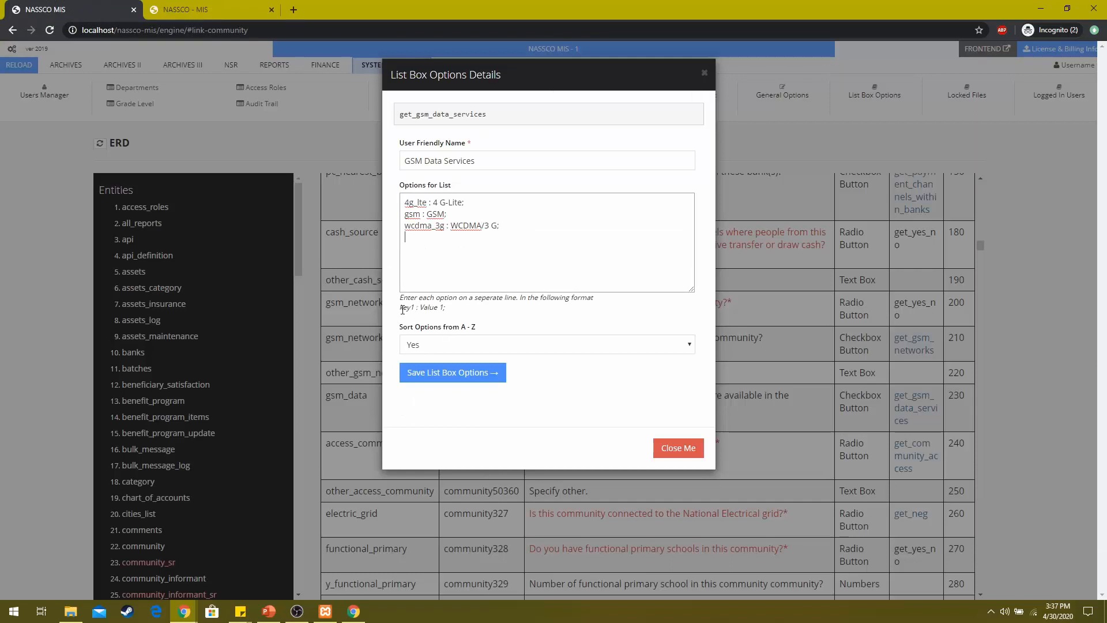
left_click_drag(401, 309, 450, 312)
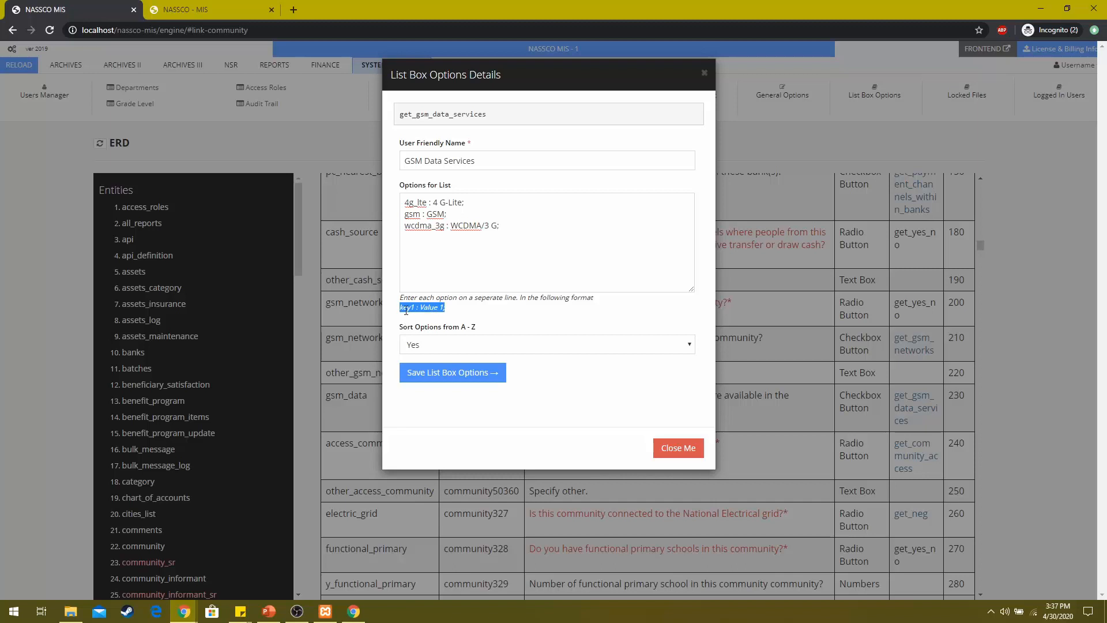
triple_click(406, 311)
double_click(431, 309)
left_click(528, 232)
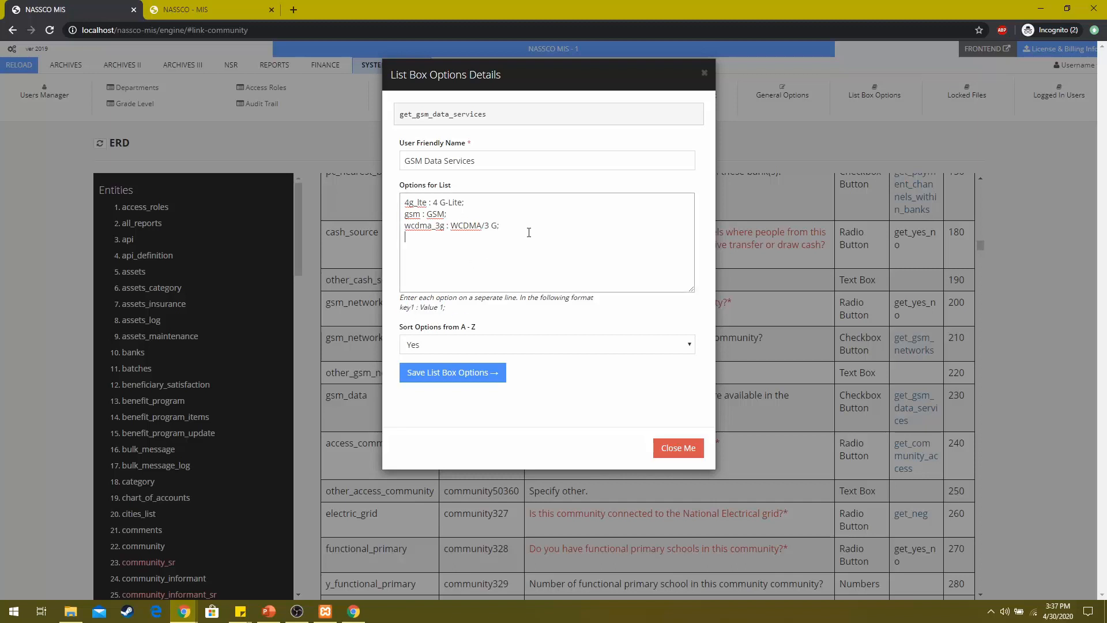
double_click(429, 309)
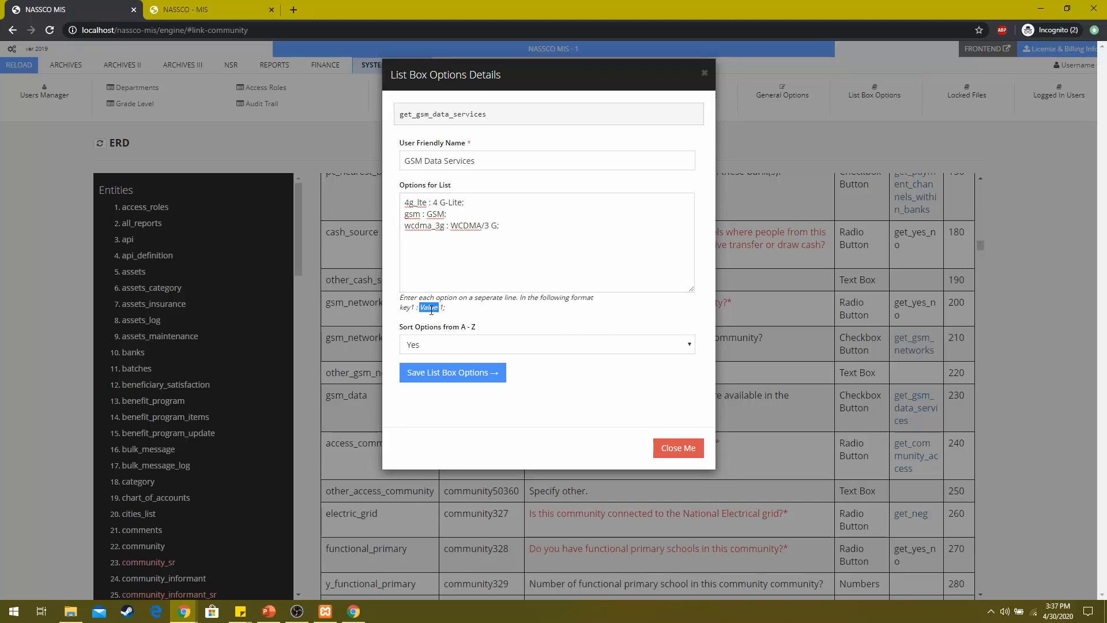
left_click(178, 5)
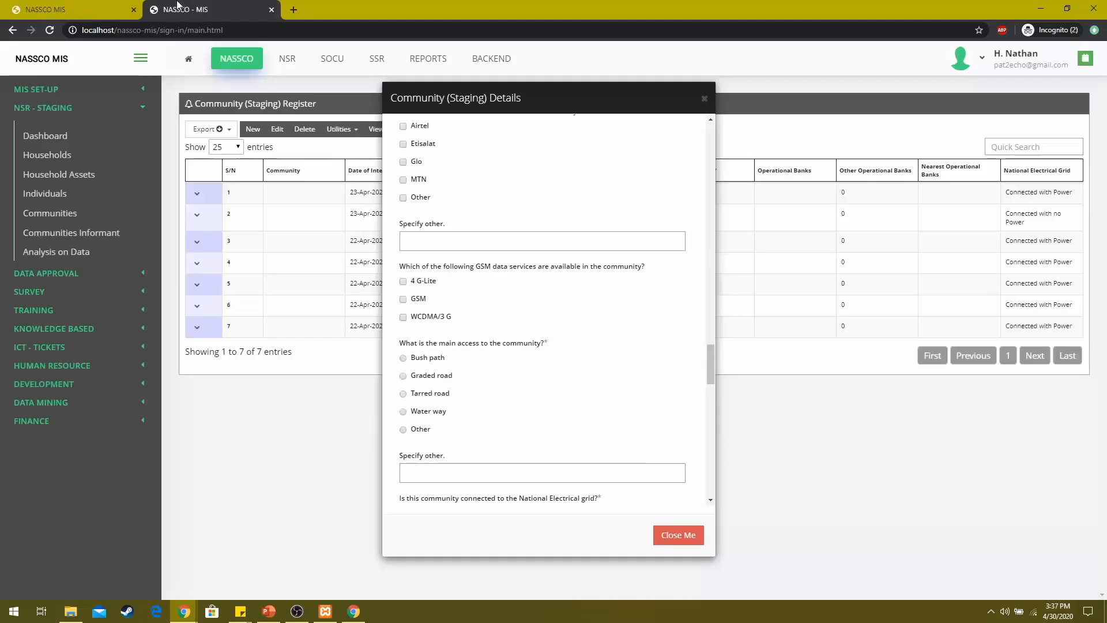
double_click(419, 298)
double_click(417, 282)
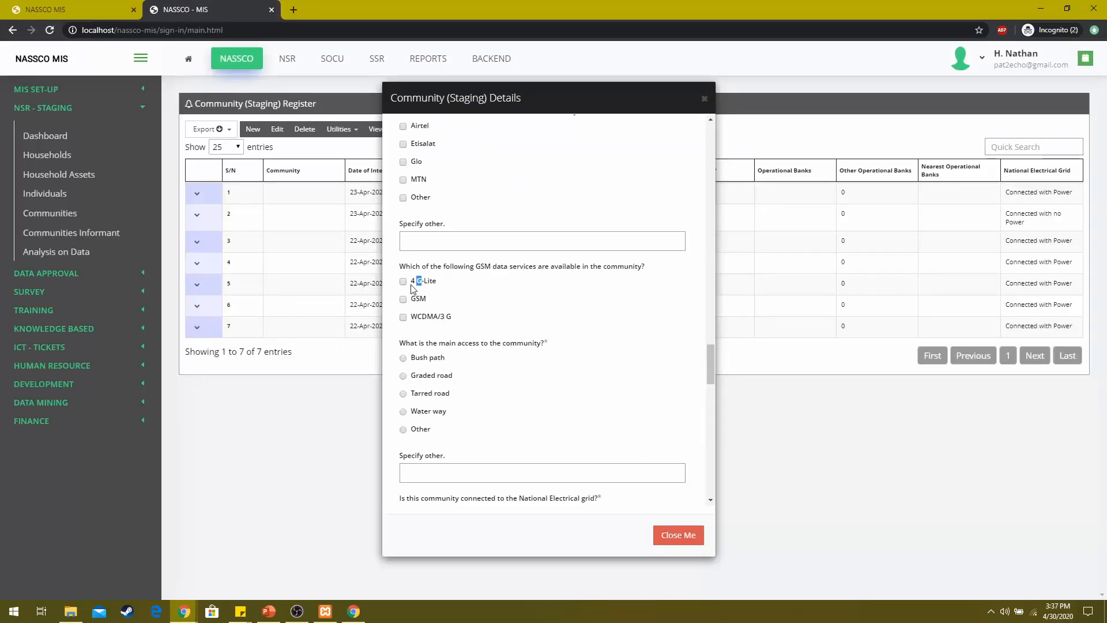
key("ctrl+Tab")
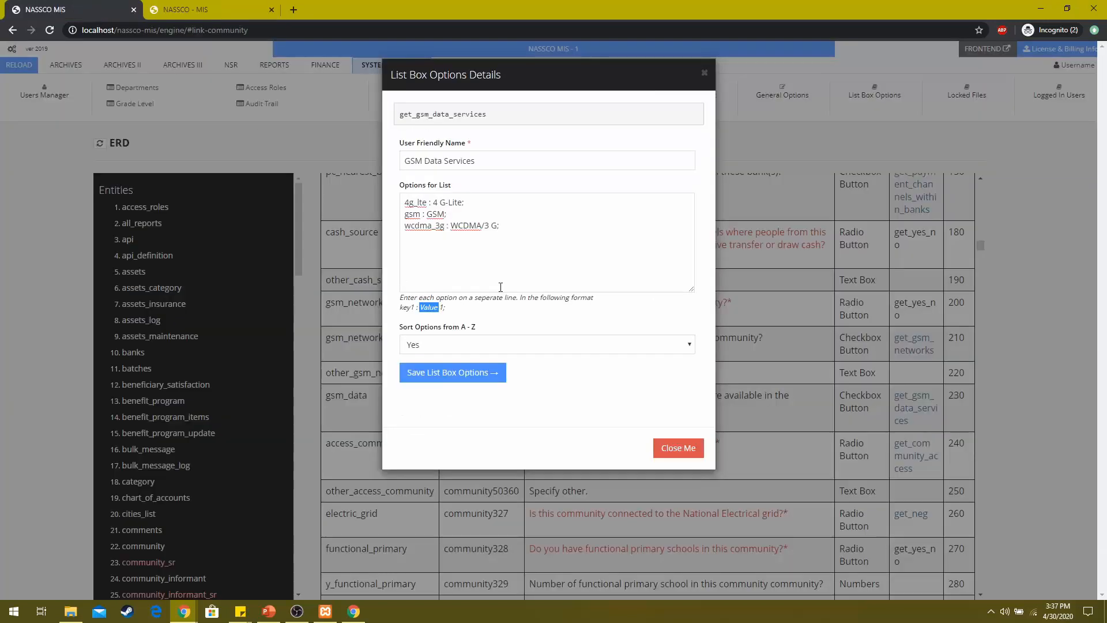
left_click_drag(433, 202, 463, 203)
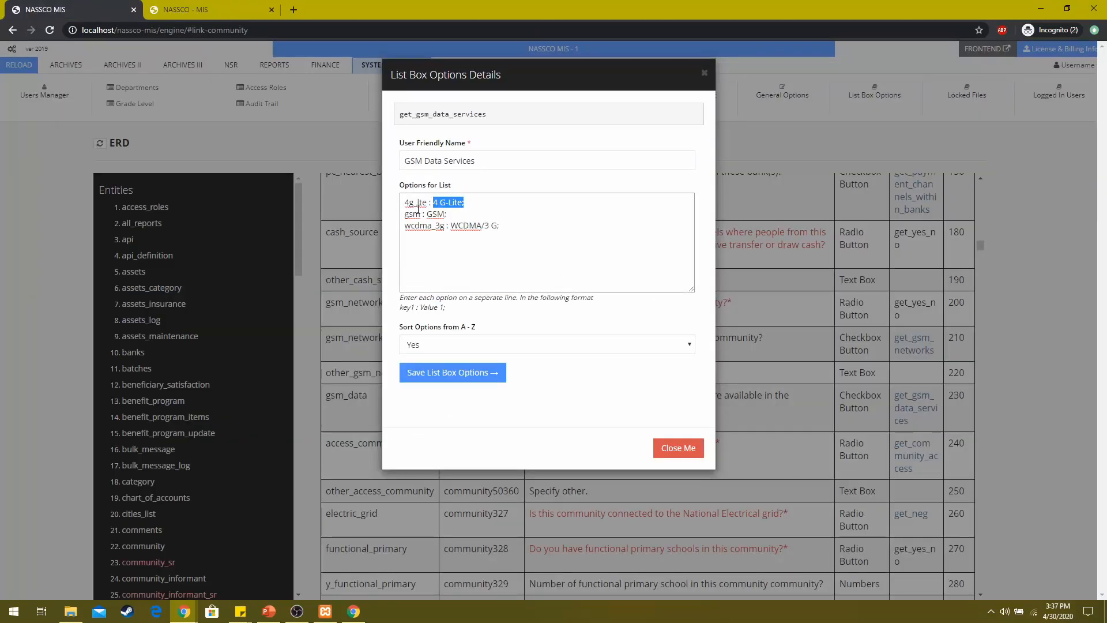
left_click(419, 203)
double_click(419, 203)
- Add the option "5g : 5G Lite;" to the GSM Data Services list, save the list and close its details
left_click(536, 258)
type("5g : 5G")
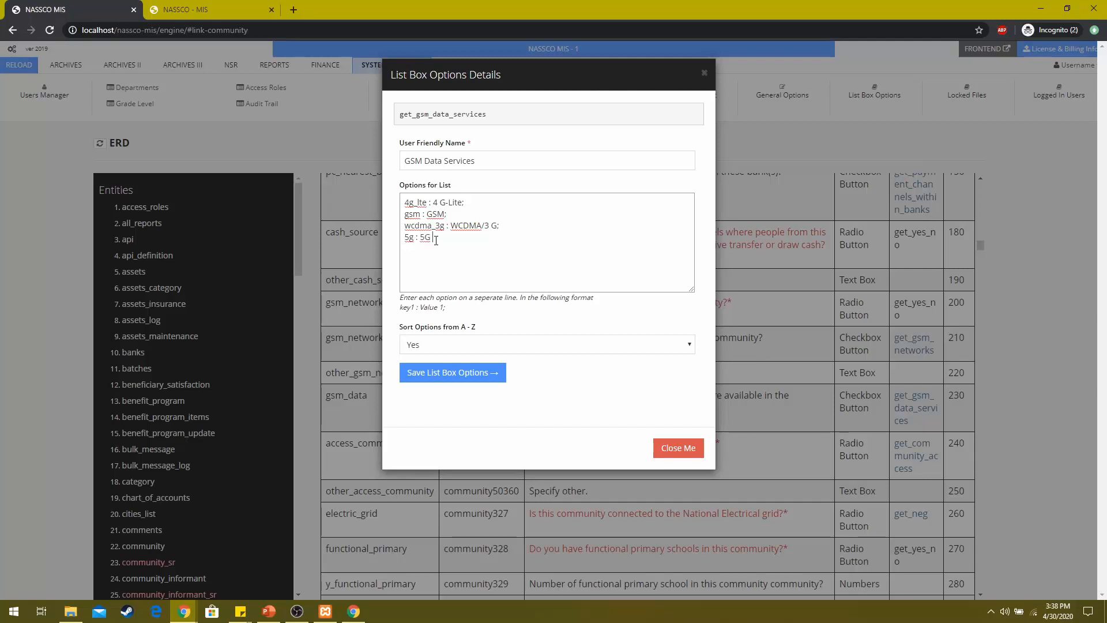
type("b")
left_click(444, 310)
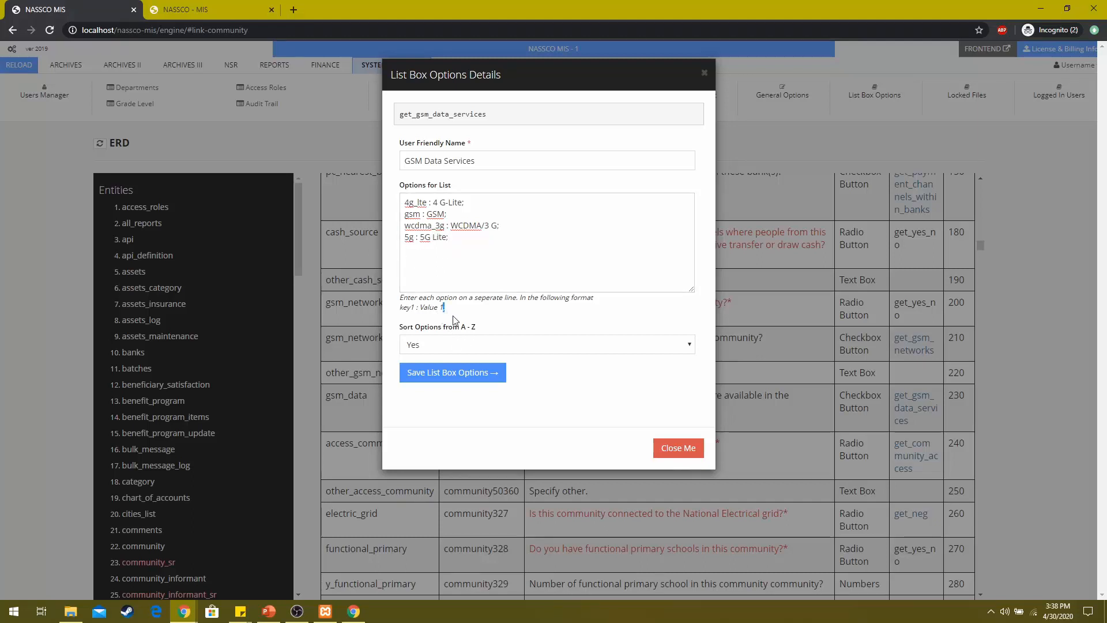
left_click(463, 240)
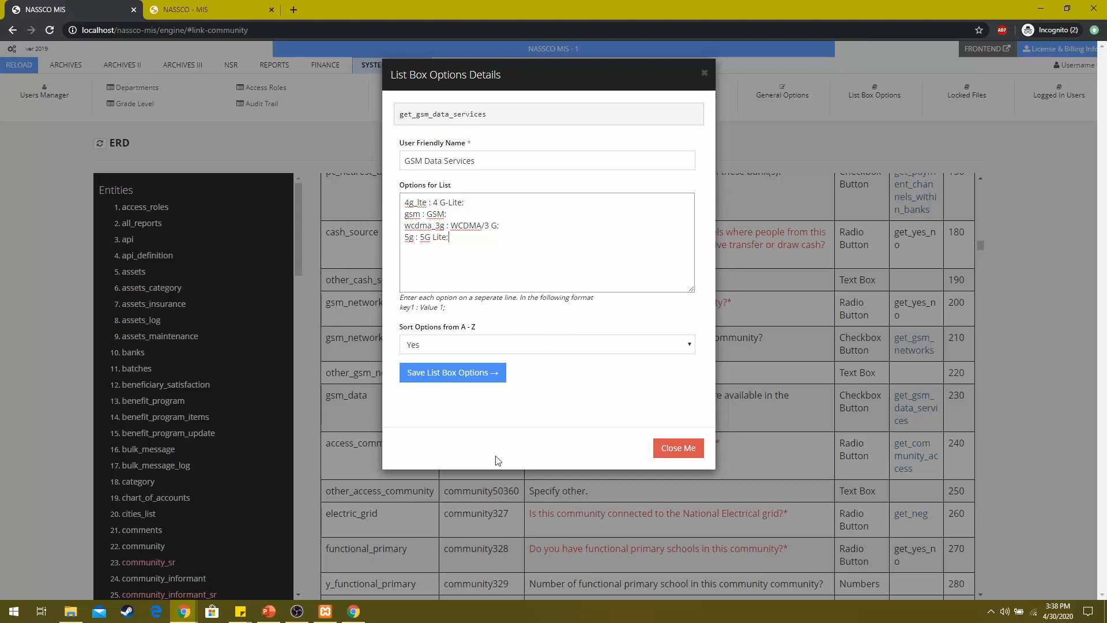
left_click(452, 373)
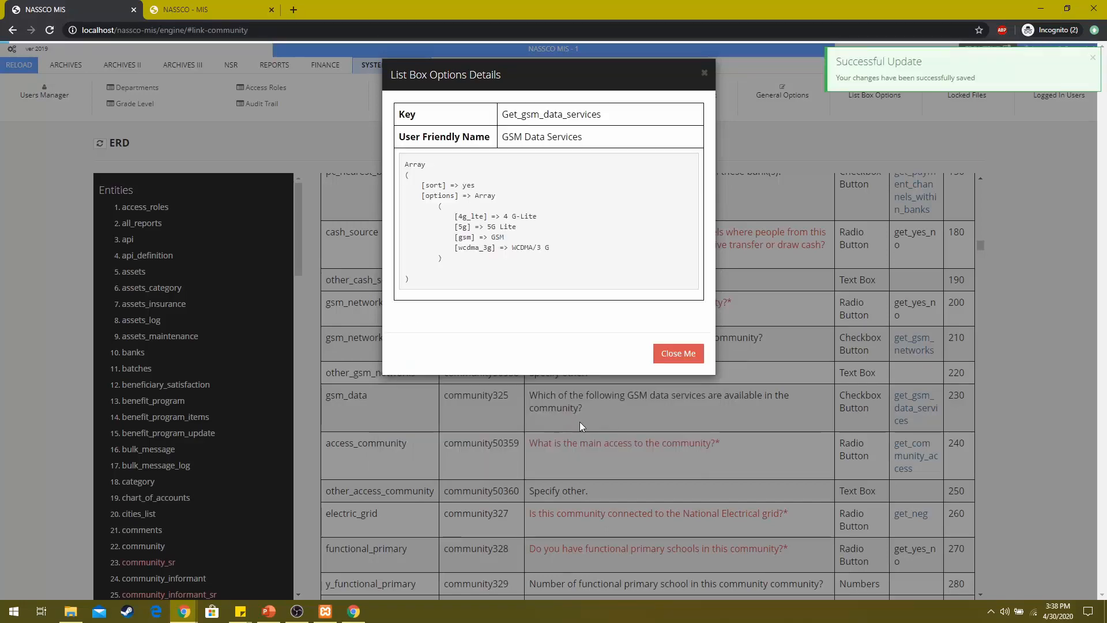
left_click(660, 356)
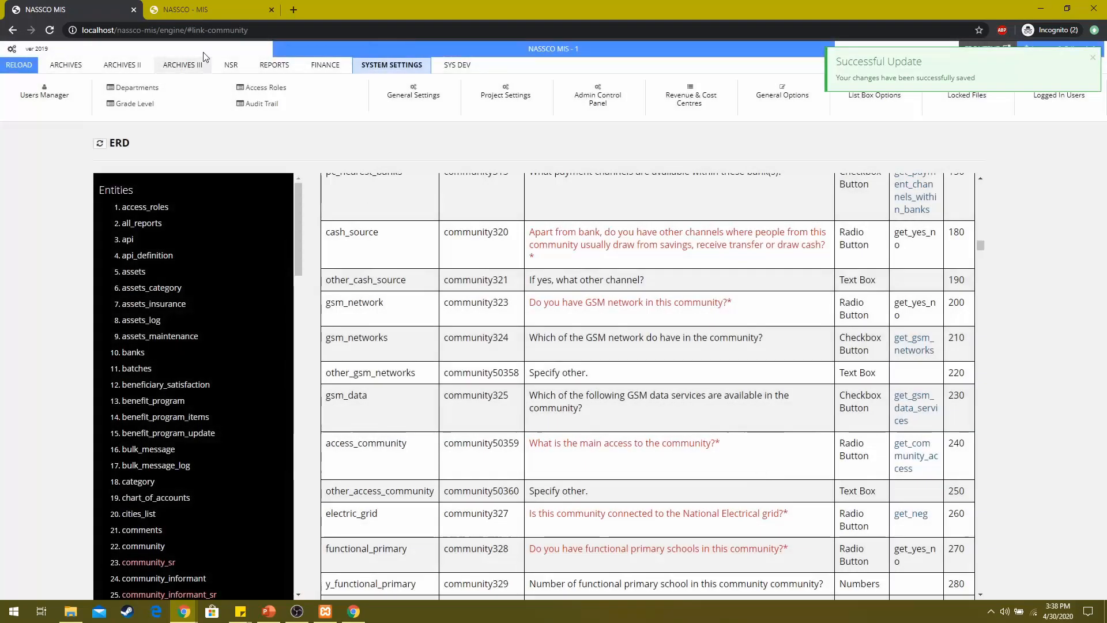
- Start a fresh Community (Staging) record in the frontend, check the GSM data services question for the 5G Lite option, and close the form
left_click(211, 7)
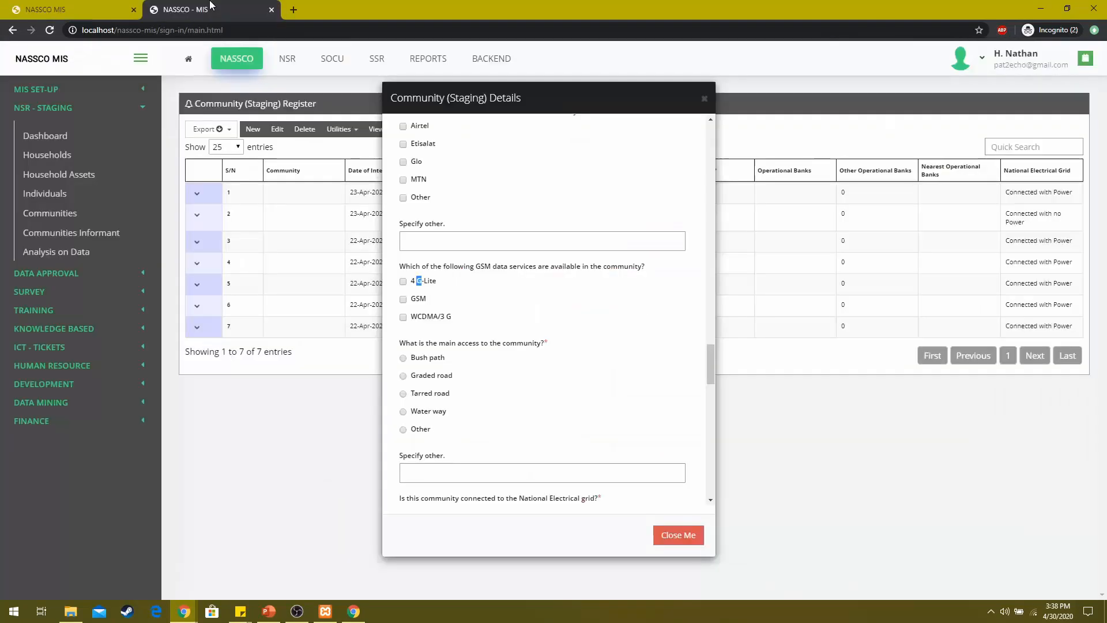
left_click(676, 539)
left_click(253, 129)
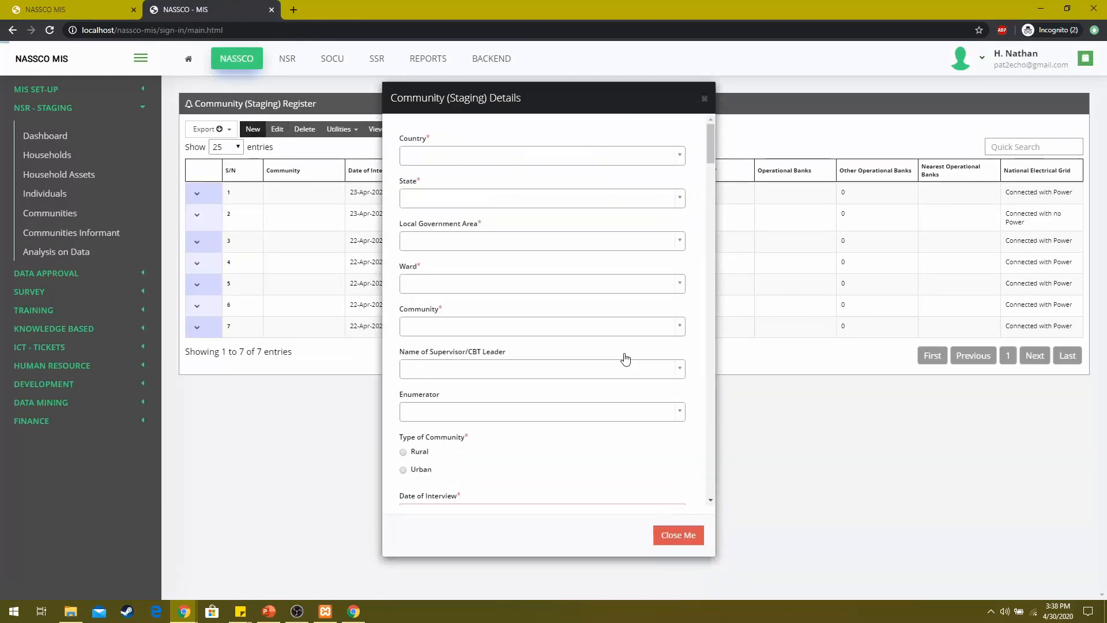
left_click_drag(711, 209, 700, 371)
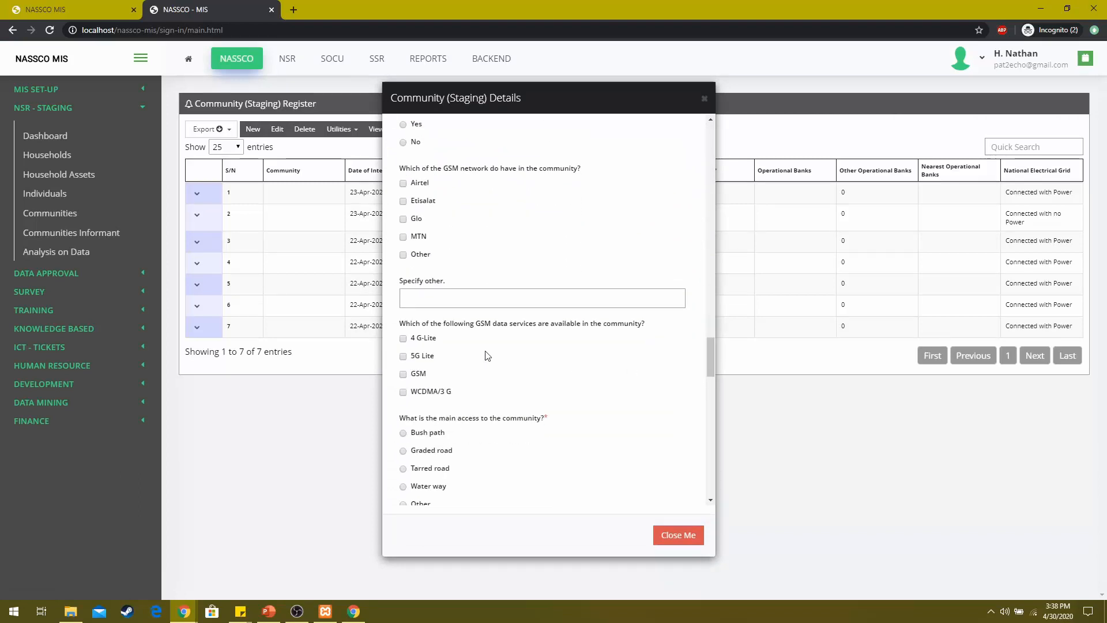
double_click(427, 356)
left_click_drag(404, 361, 422, 360)
left_click(426, 356)
left_click_drag(461, 397, 399, 341)
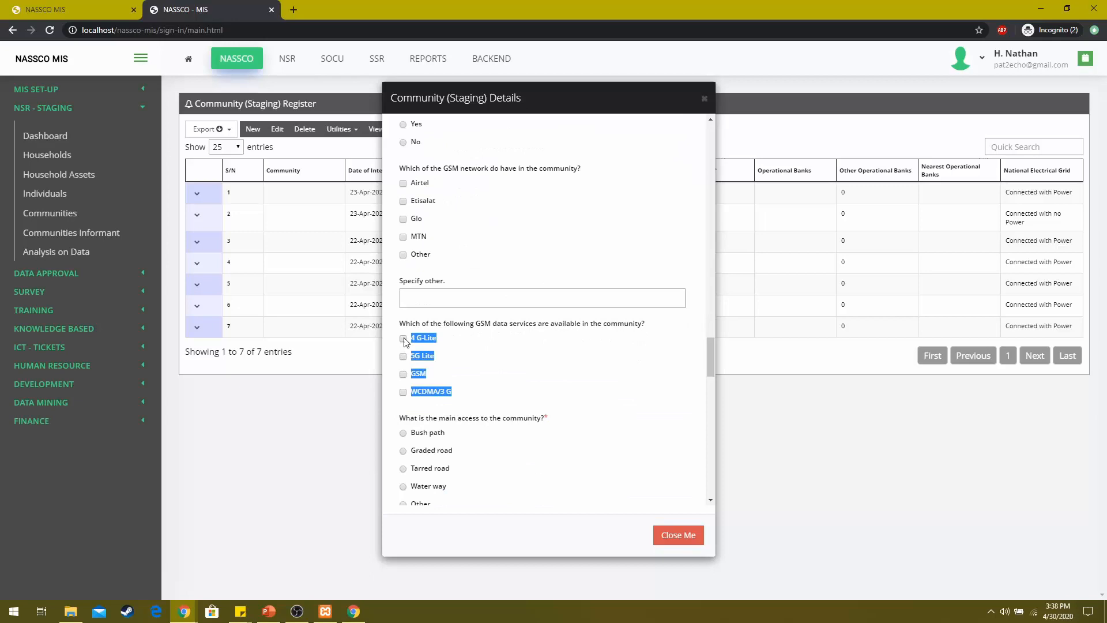
left_click(433, 354)
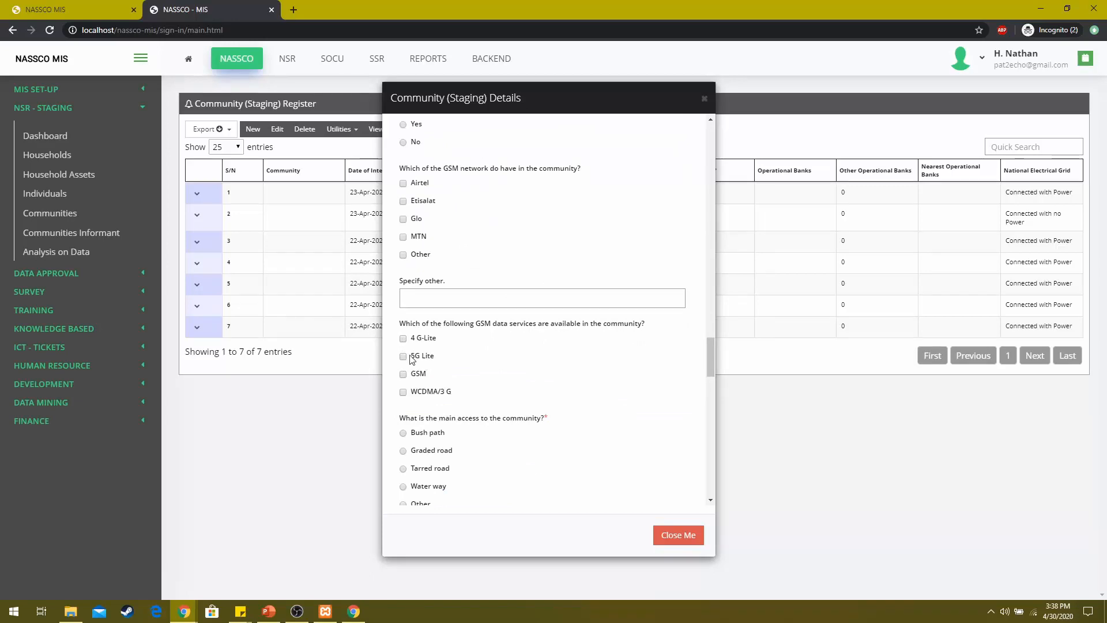
left_click(675, 534)
- Return to the ERD and examine the Community (Staging) questions from the nearest banks to the functional schools and health centers
left_click(65, 5)
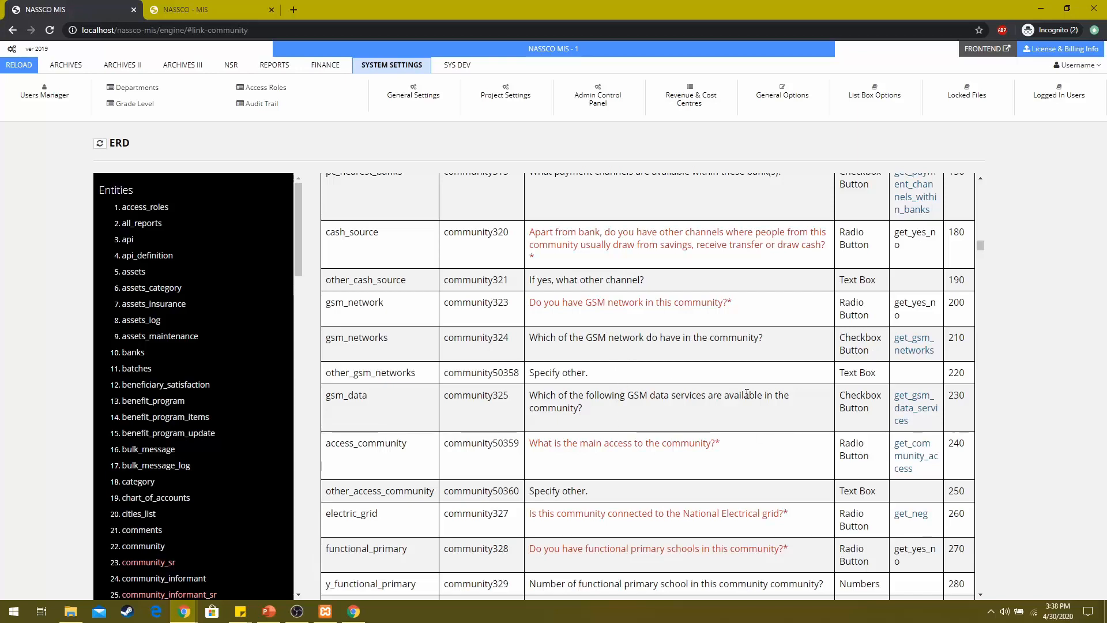
scroll(709, 370, "down", 1)
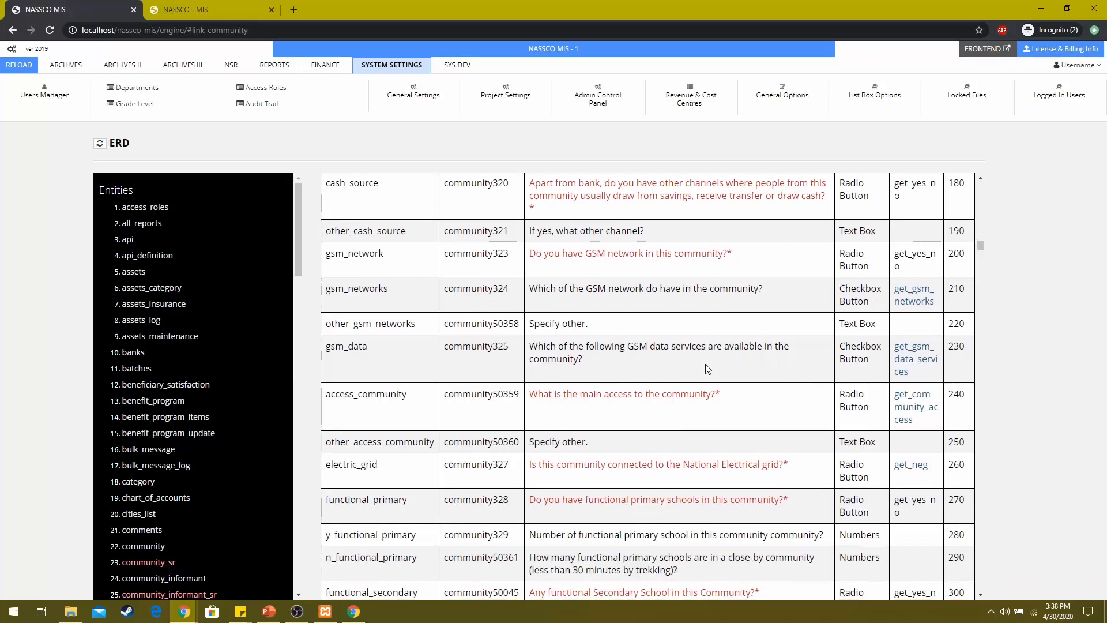
scroll(707, 368, "down", 2)
scroll(708, 367, "down", 1)
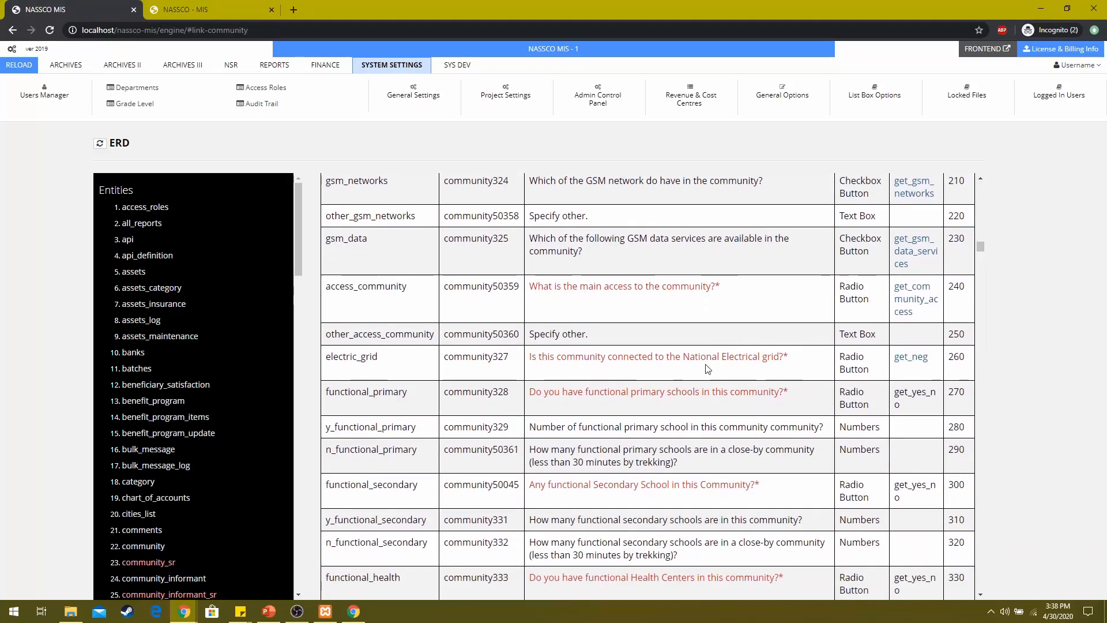
scroll(708, 368, "down", 1)
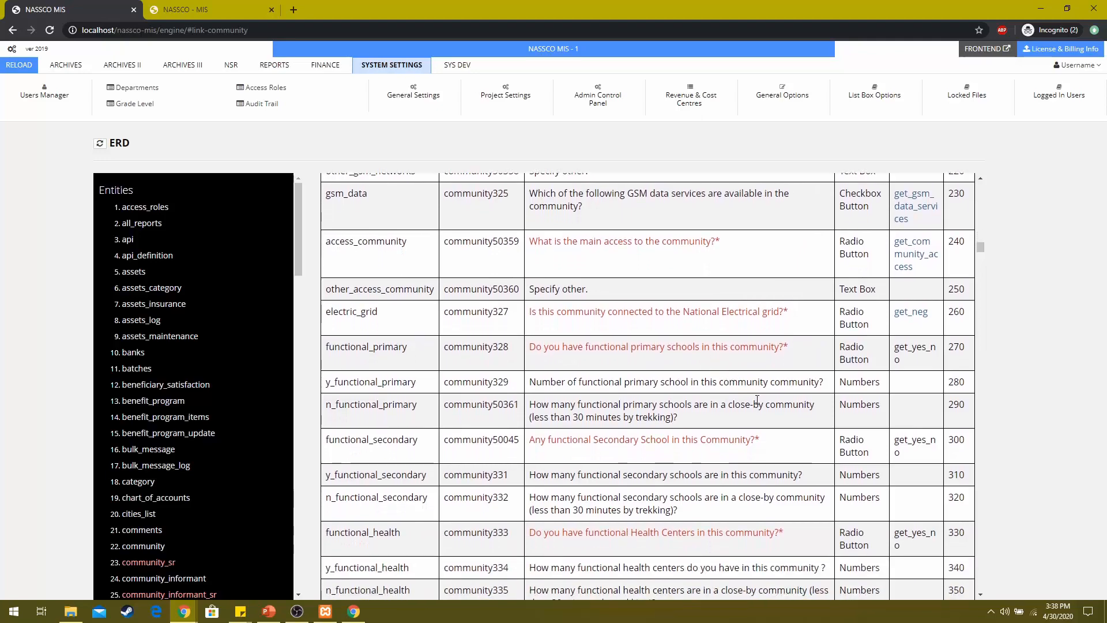
scroll(738, 390, "up", 4)
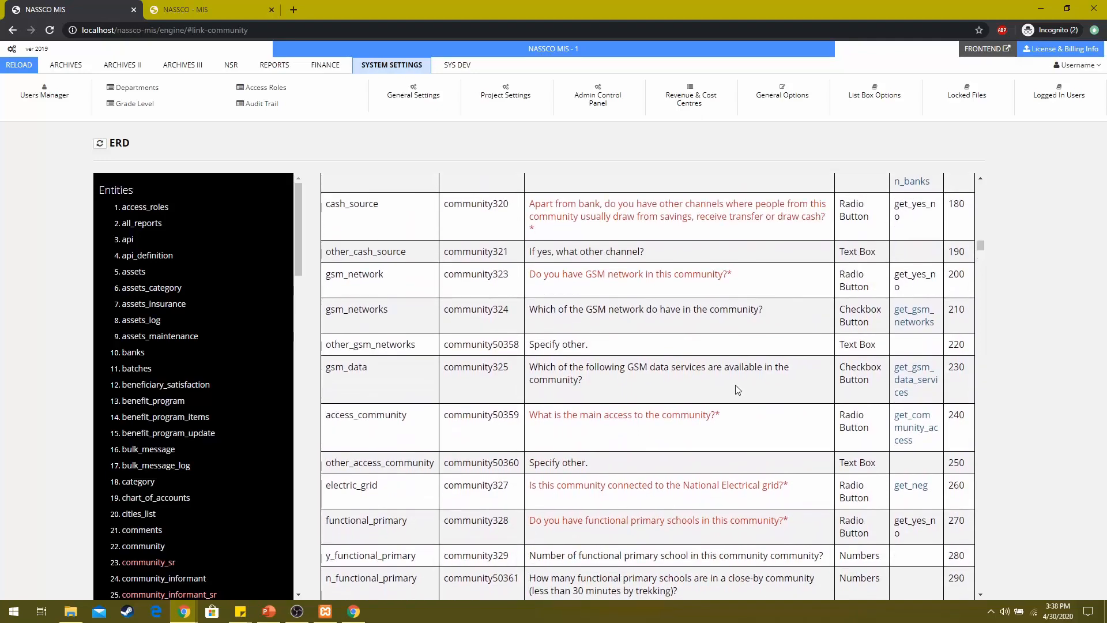
scroll(737, 390, "up", 5)
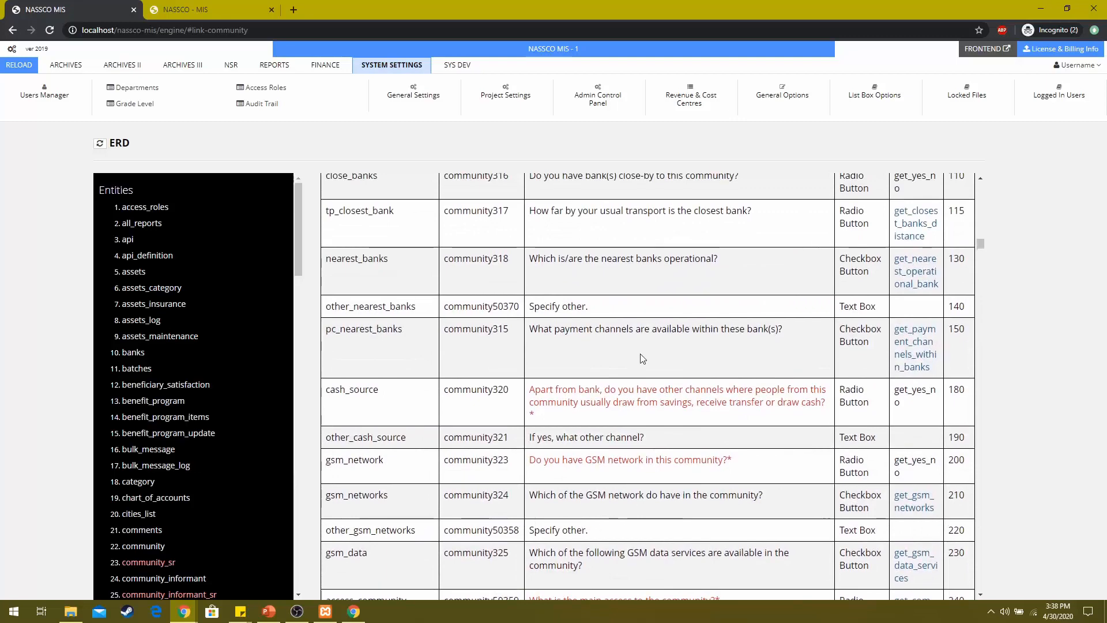
- Return to the start of the Community (Staging) table in the ERD and check the serial numbers of its first fields
scroll(643, 359, "up", 4)
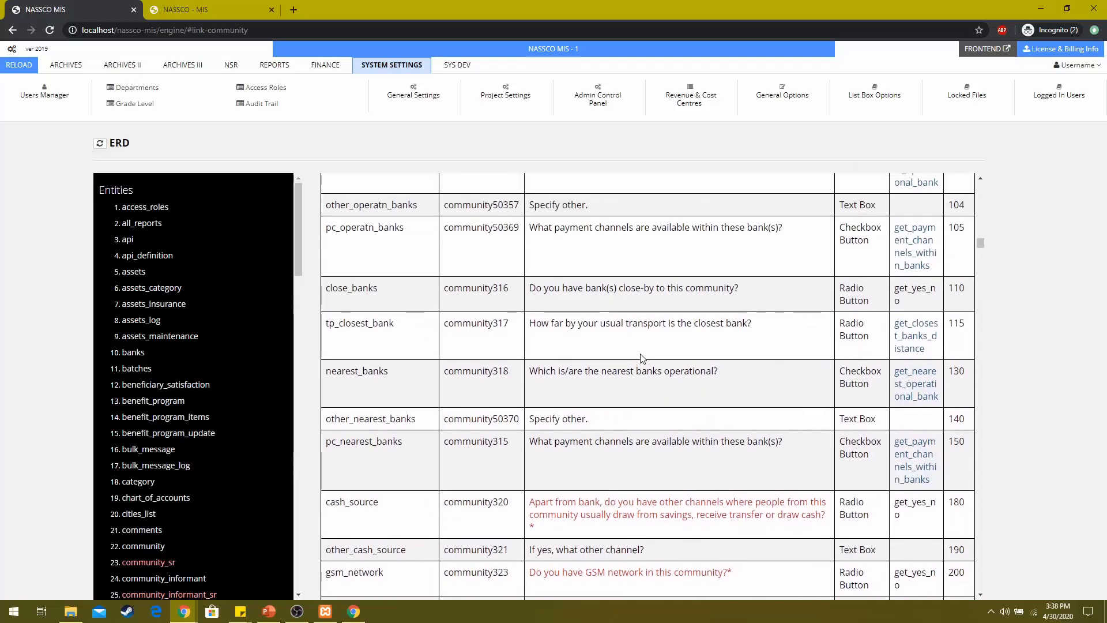
scroll(642, 357, "up", 15)
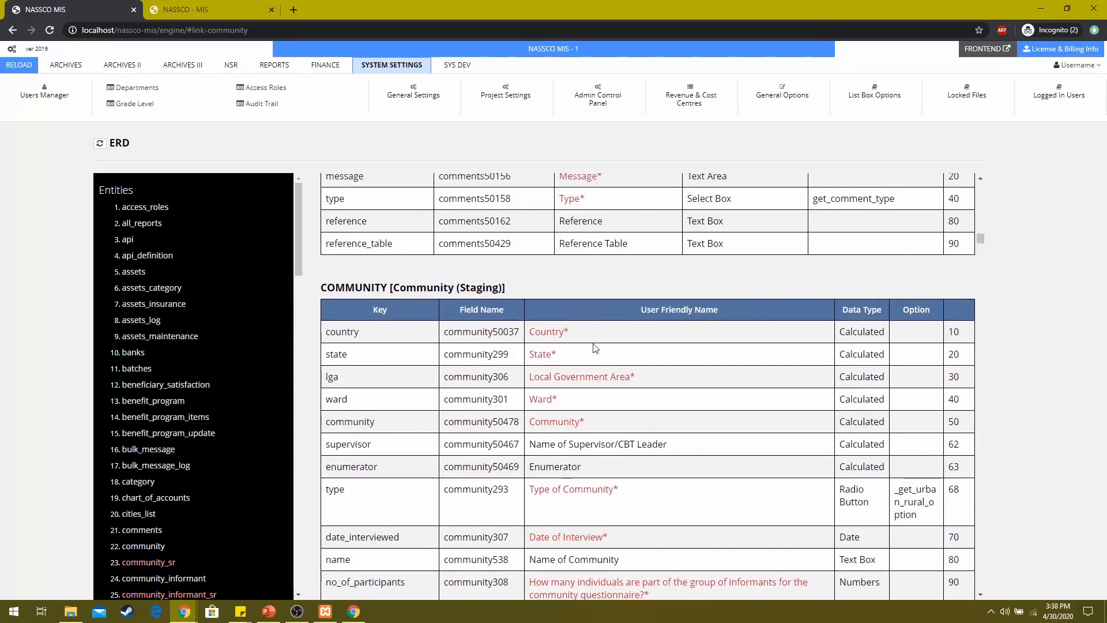
scroll(539, 327, "up", 4)
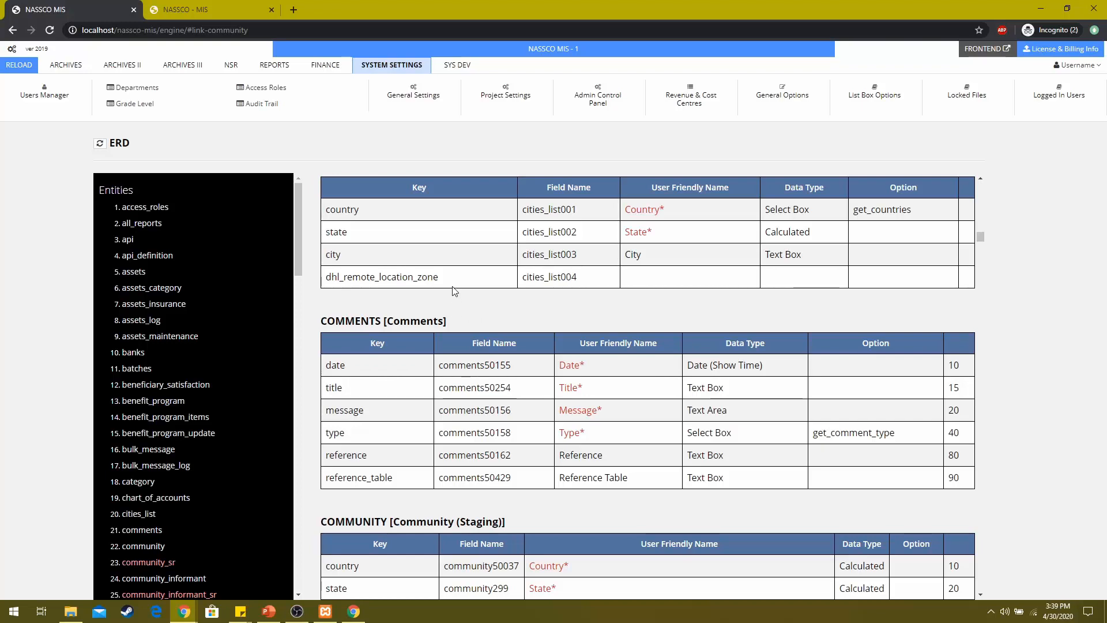
scroll(454, 290, "down", 5)
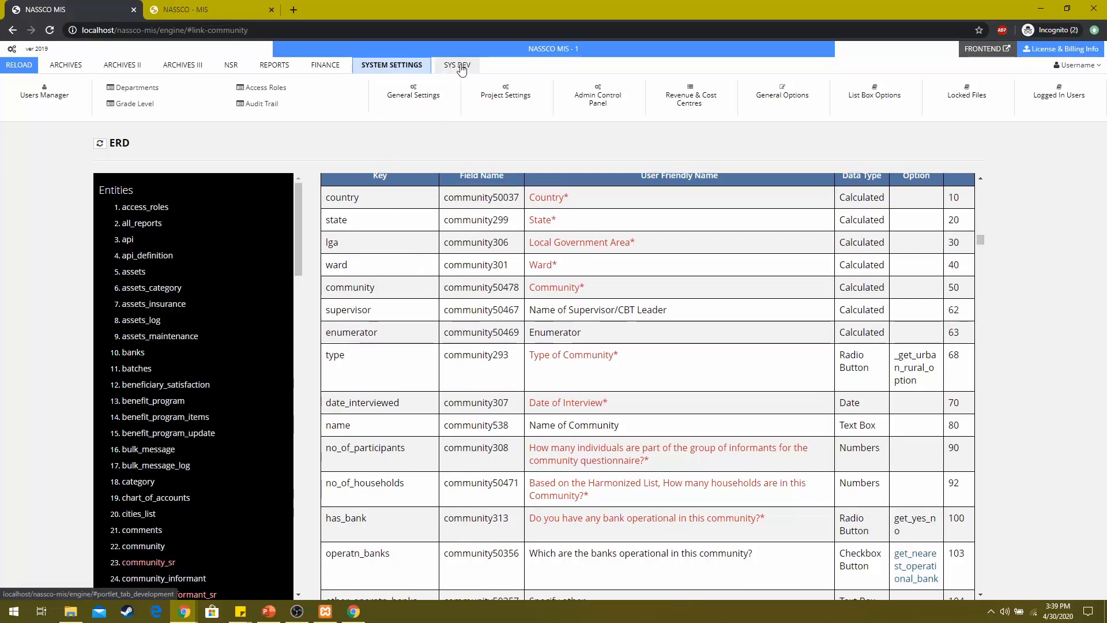
- Start a new database field record for the Community [community] table with serial number 69
left_click(457, 68)
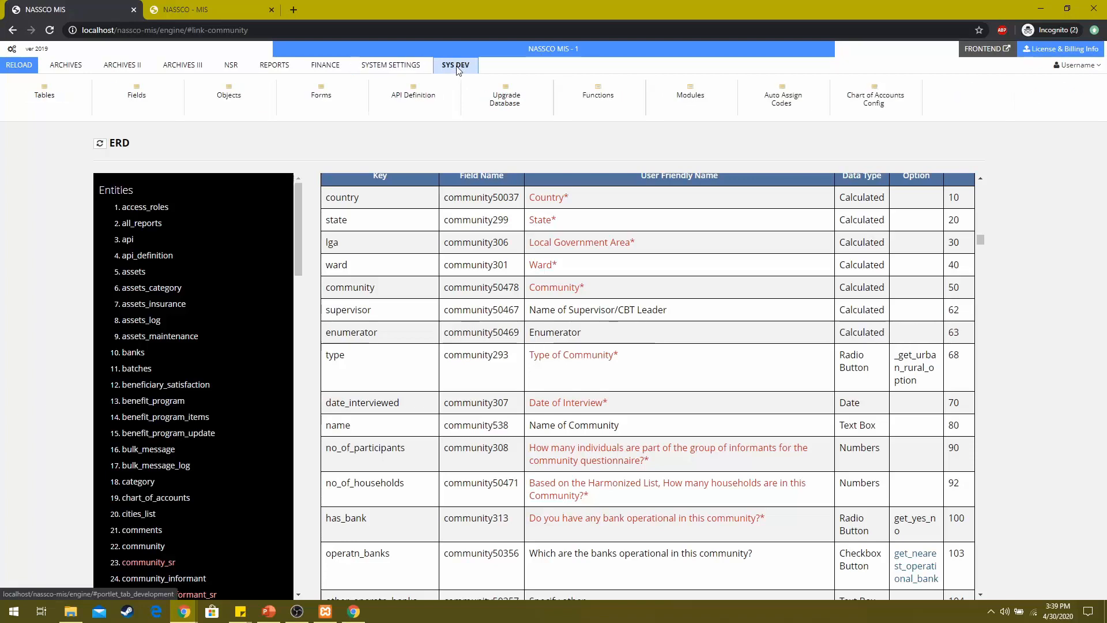
left_click(138, 96)
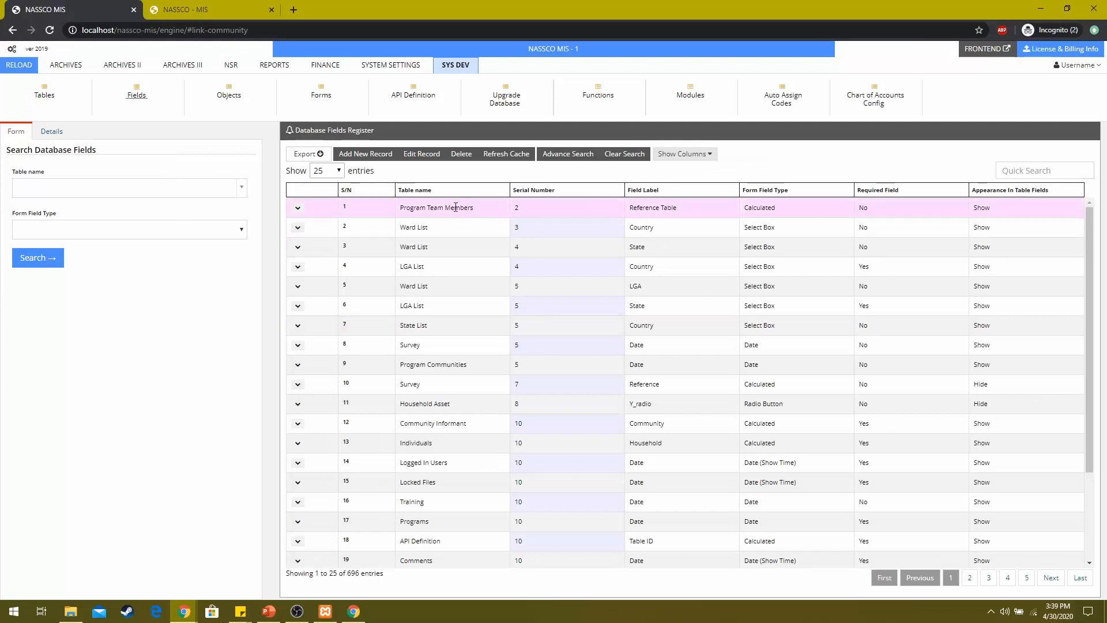
left_click(368, 155)
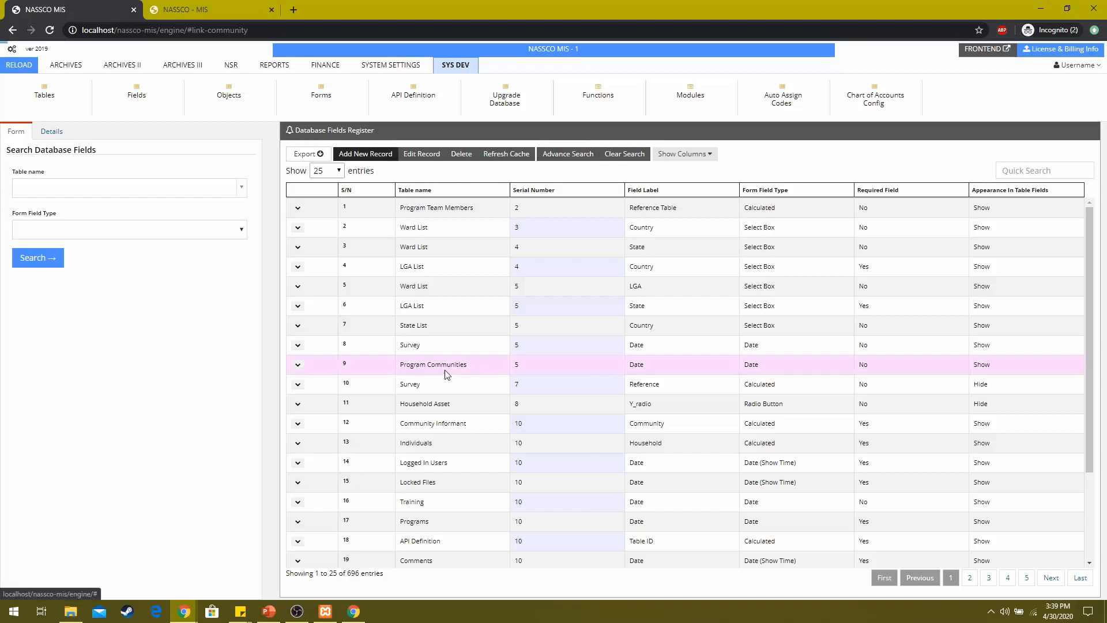
left_click(107, 194)
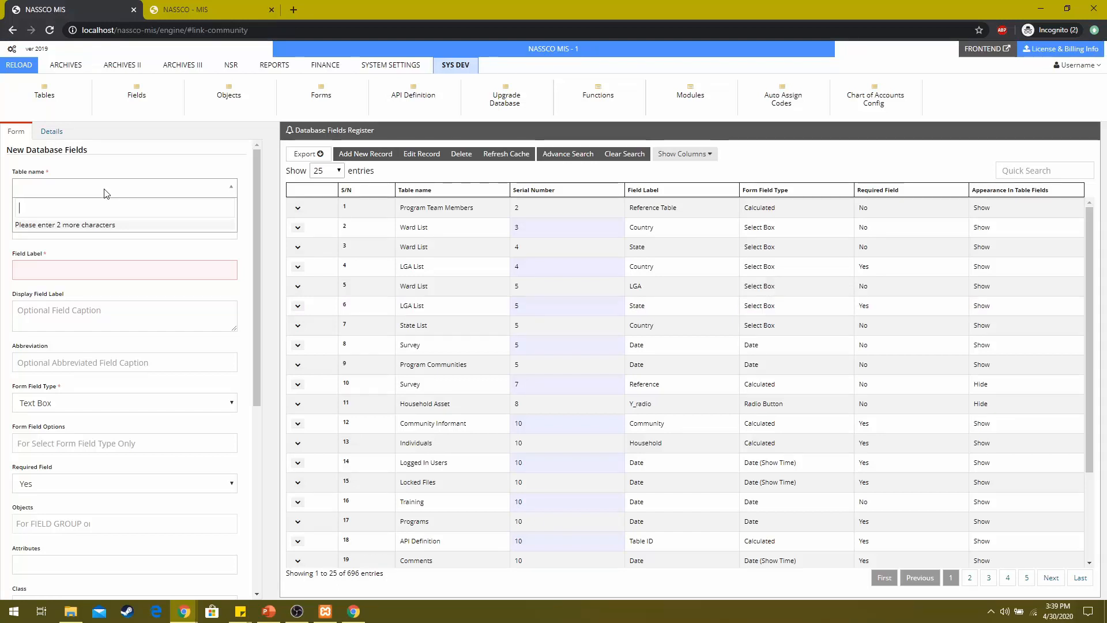
type("Com")
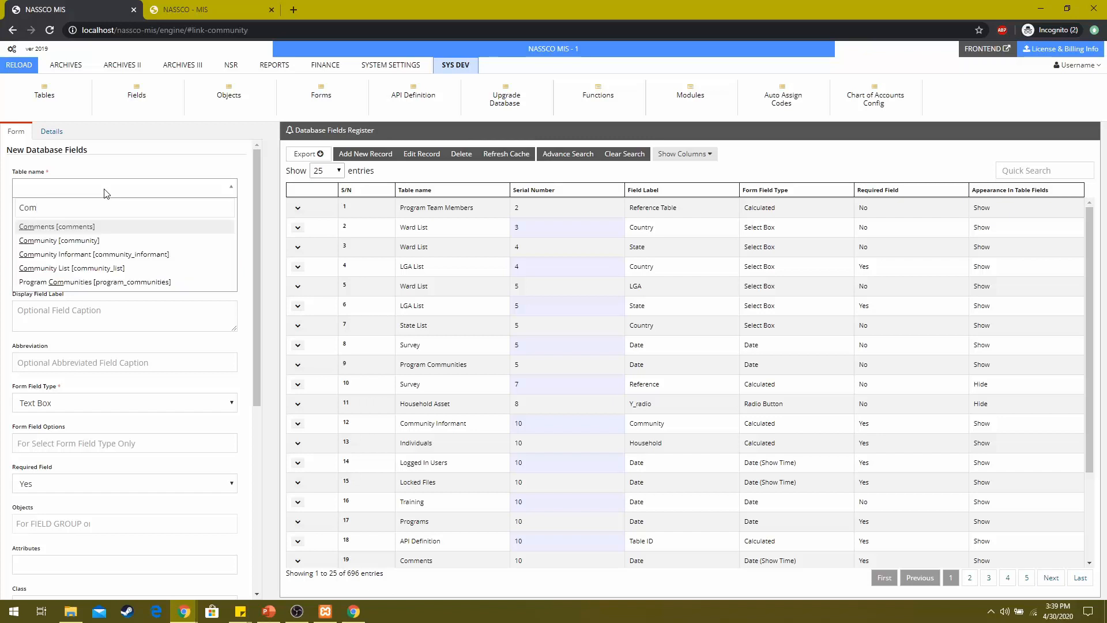
left_click(102, 240)
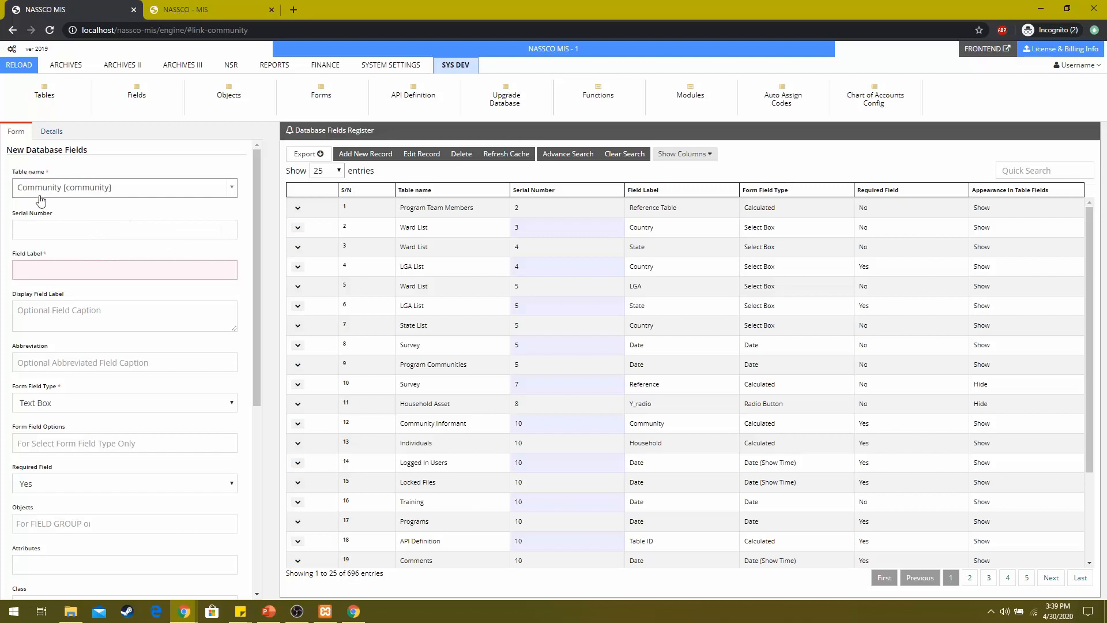
left_click(138, 227)
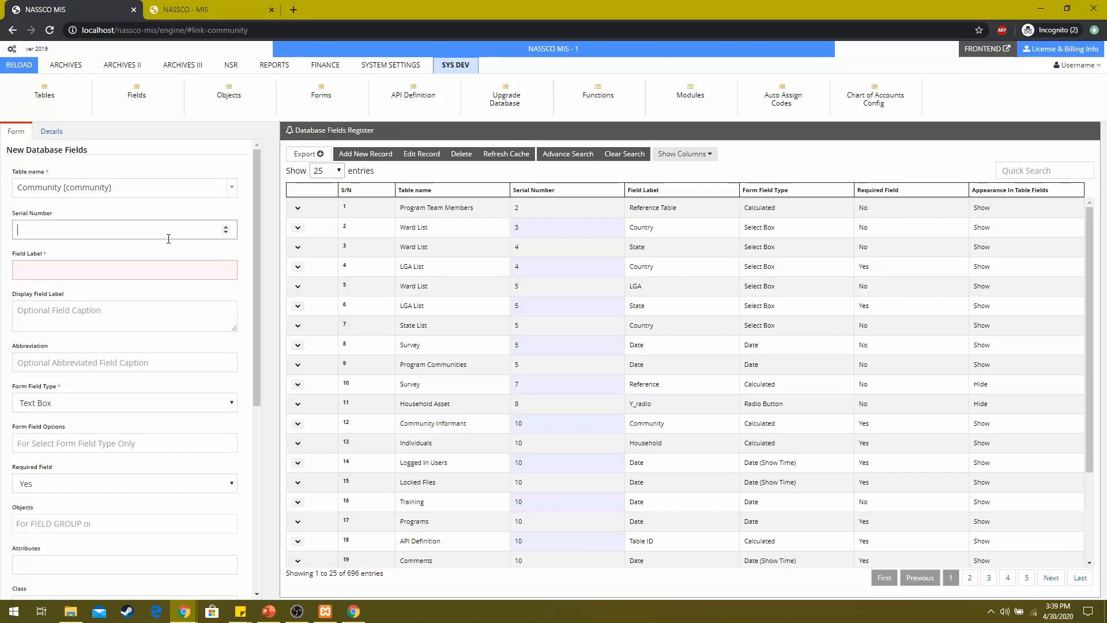
type("69")
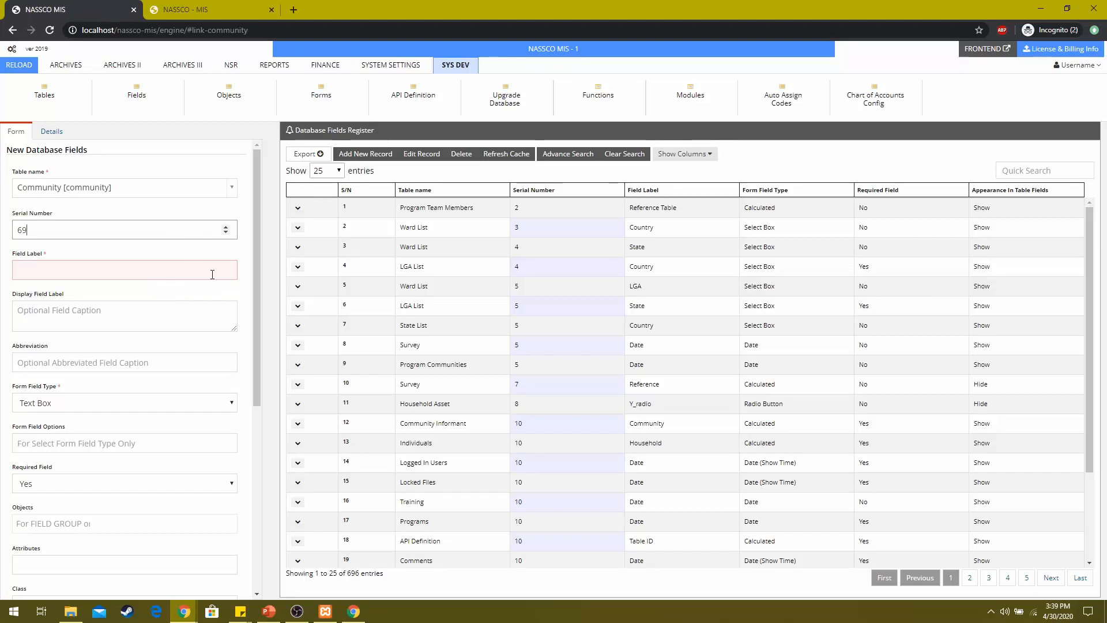
- Set the new field's label to "Size" and its display label to "What is the size of the community?"
scroll(255, 257, "down", 1)
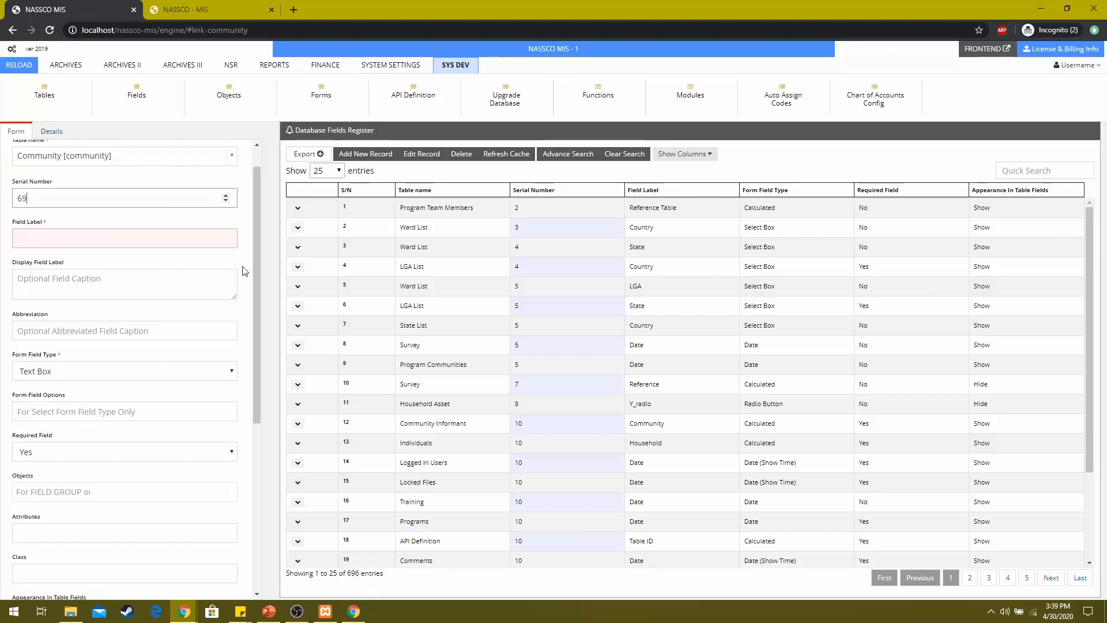
left_click(199, 241)
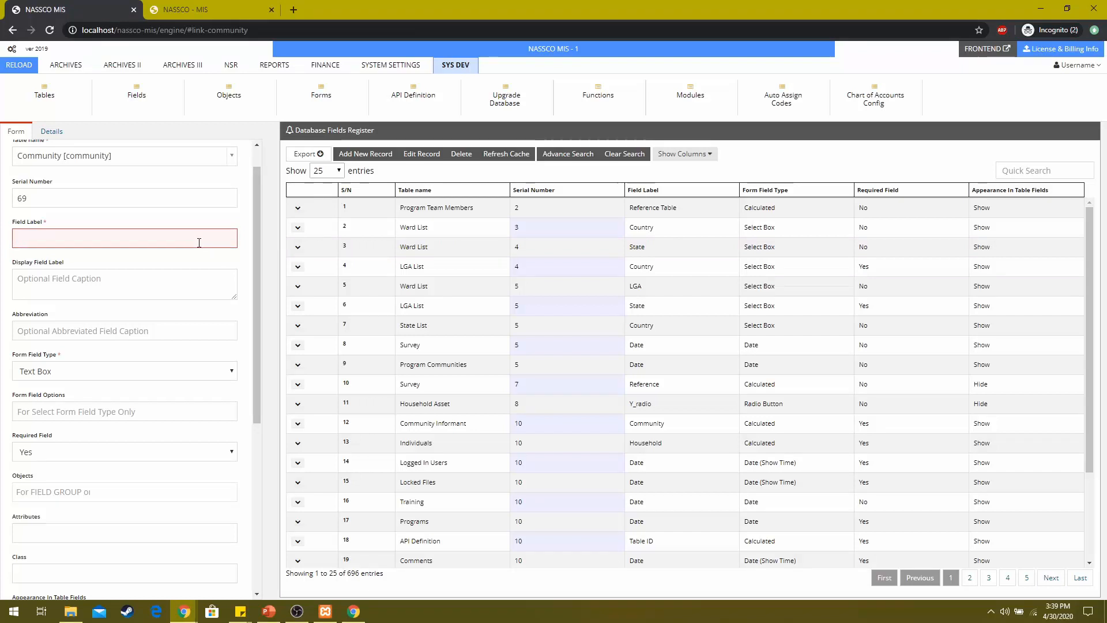
type("Size")
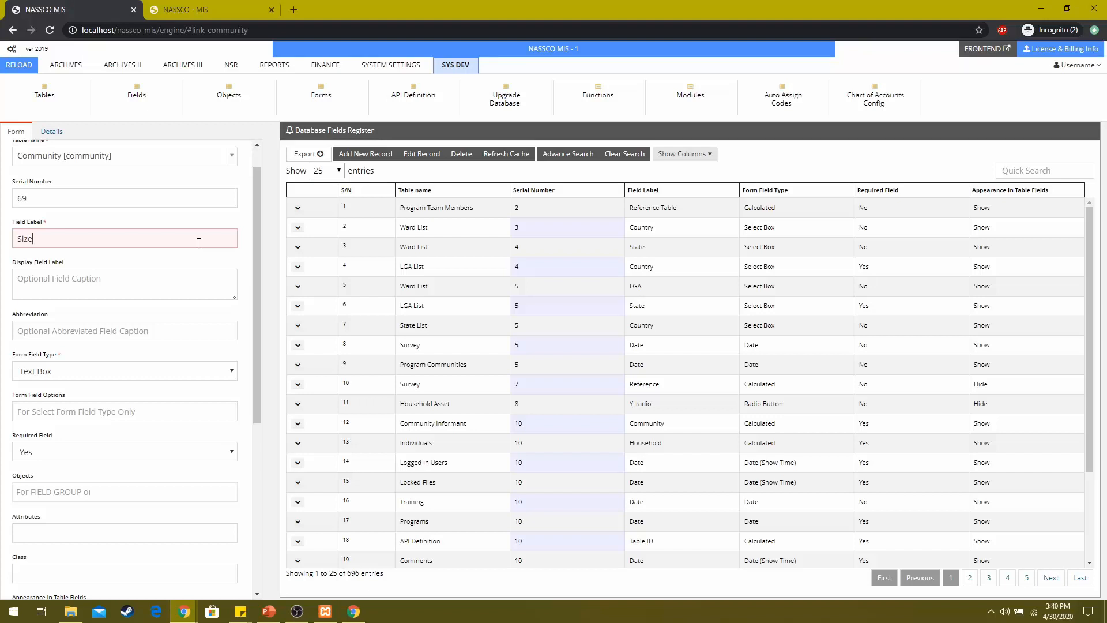
key("Tab")
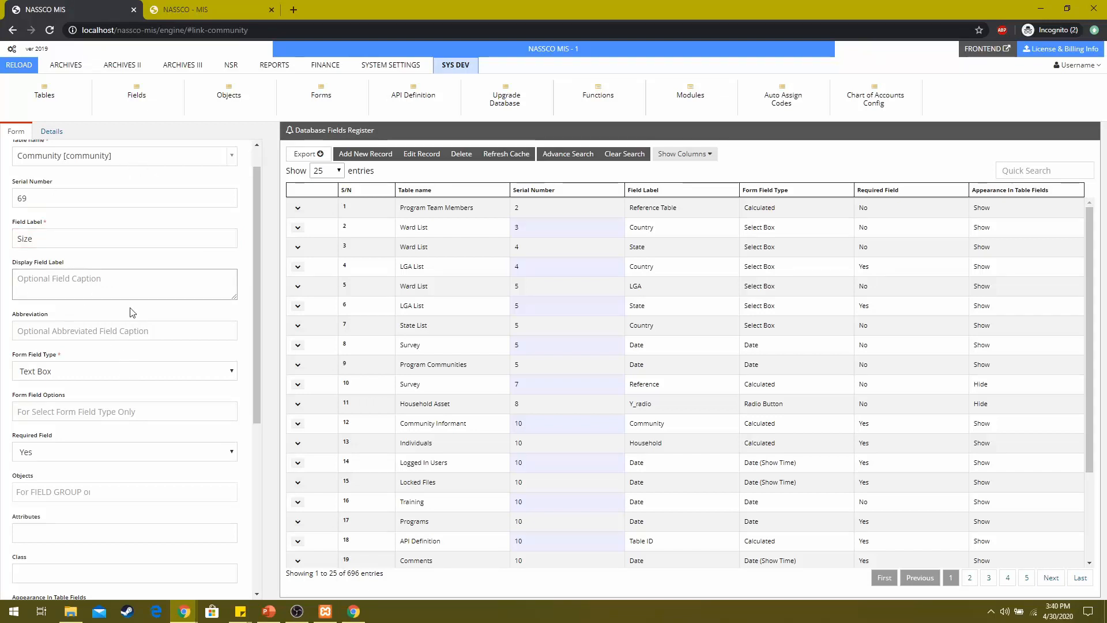
type("What")
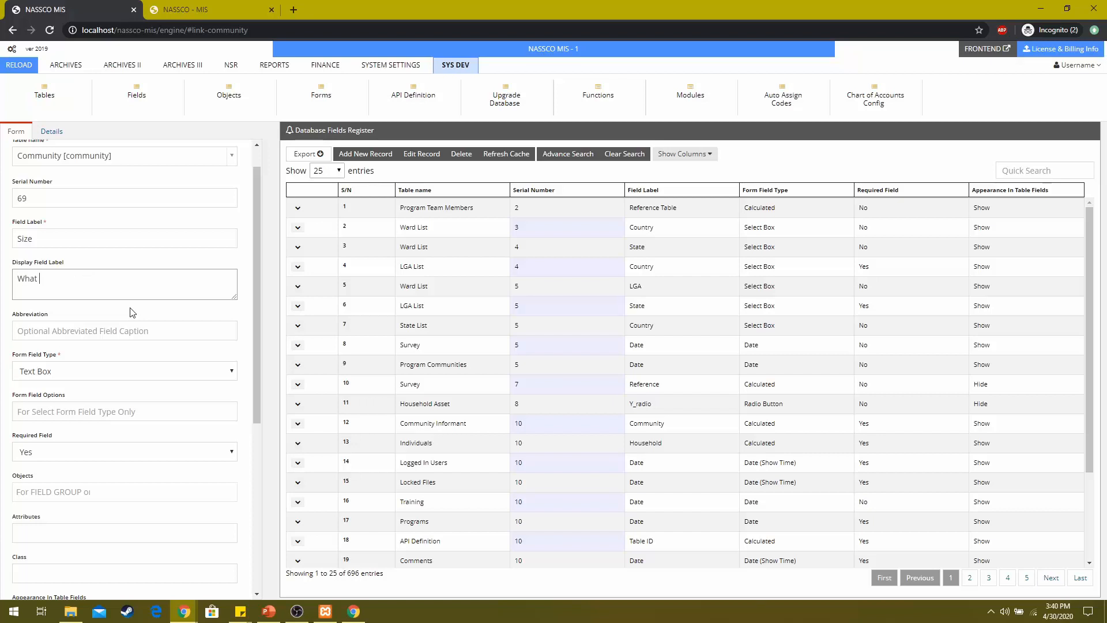
type(" is the size of the community?")
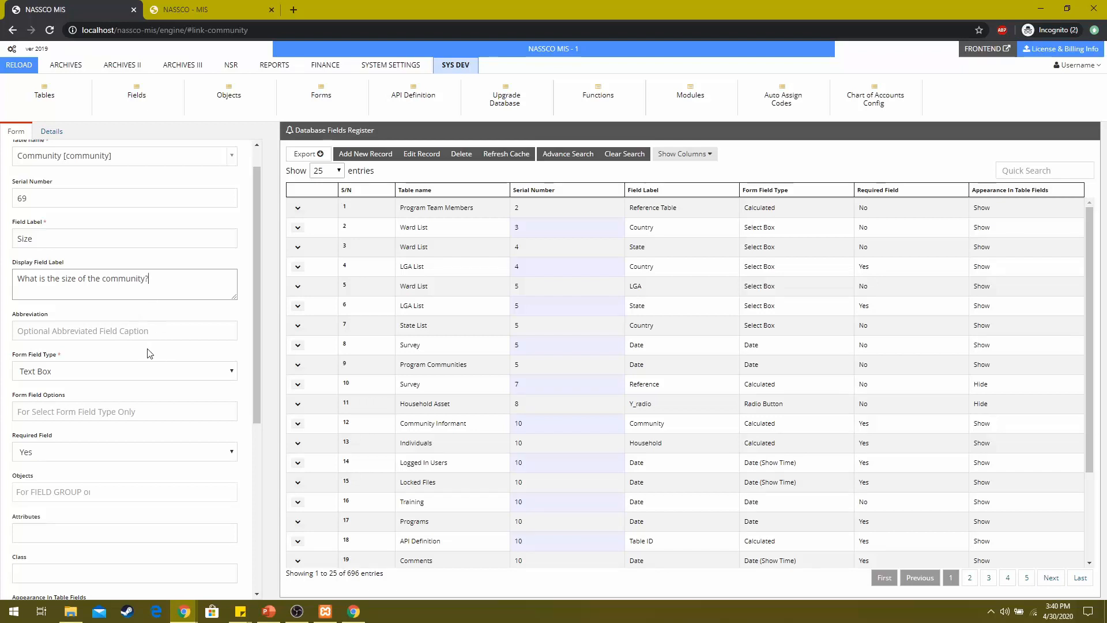
- Look through the available form field types for the Size field and keep Text Box
scroll(136, 345, "down", 1)
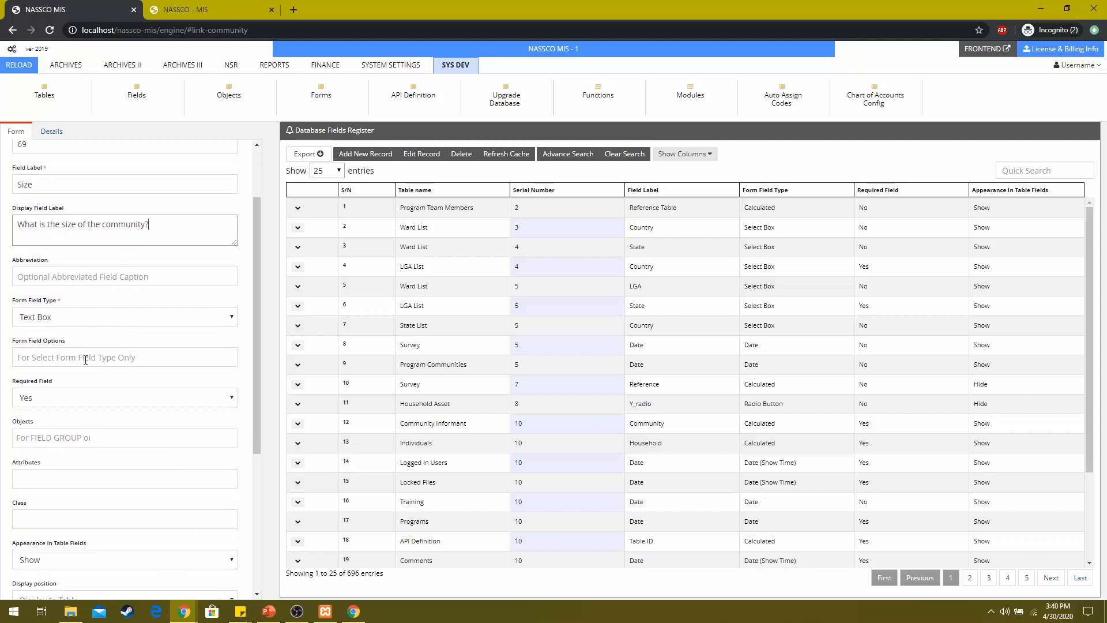
scroll(86, 359, "down", 1)
scroll(58, 323, "down", 1)
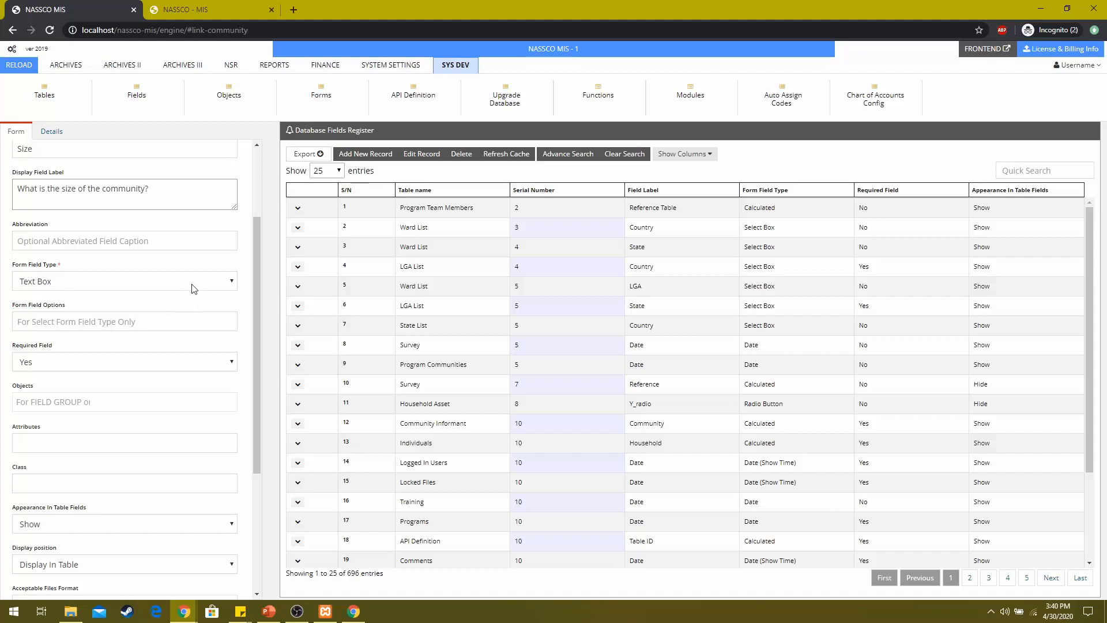
left_click(23, 280)
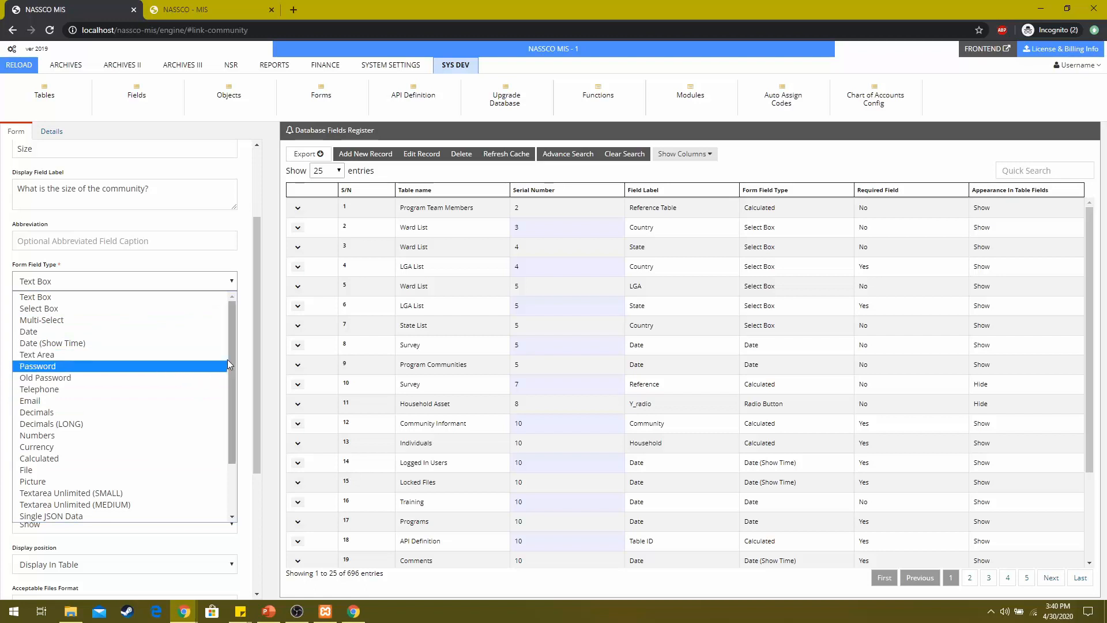
left_click_drag(230, 358, 227, 320)
scroll(113, 402, "up", 1)
scroll(136, 314, "down", 1)
left_click(125, 288)
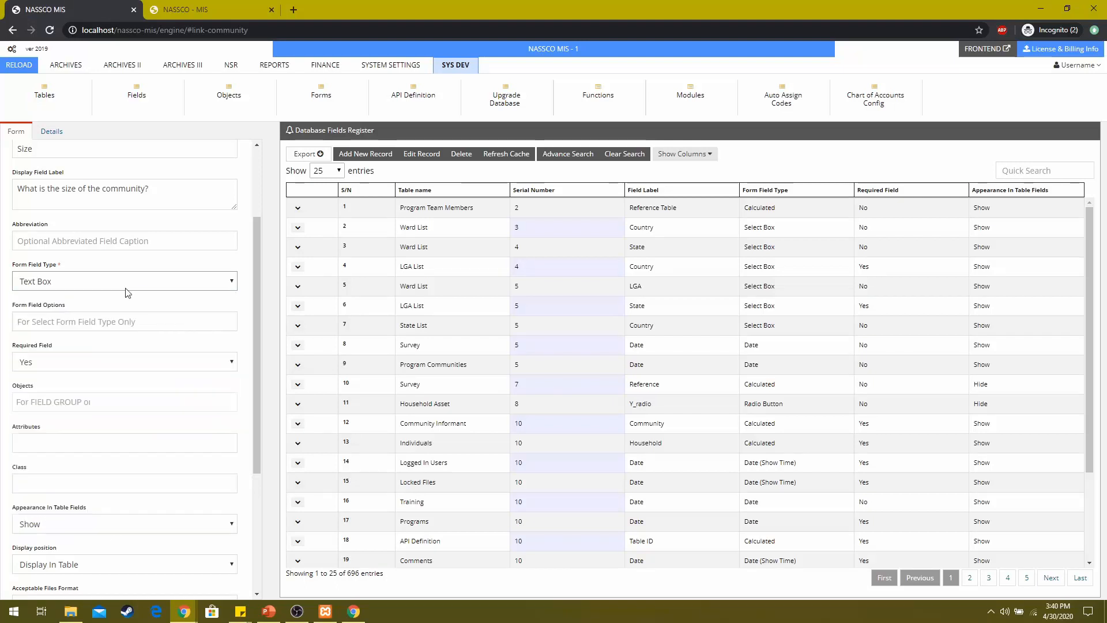
left_click(136, 282)
left_click(137, 284)
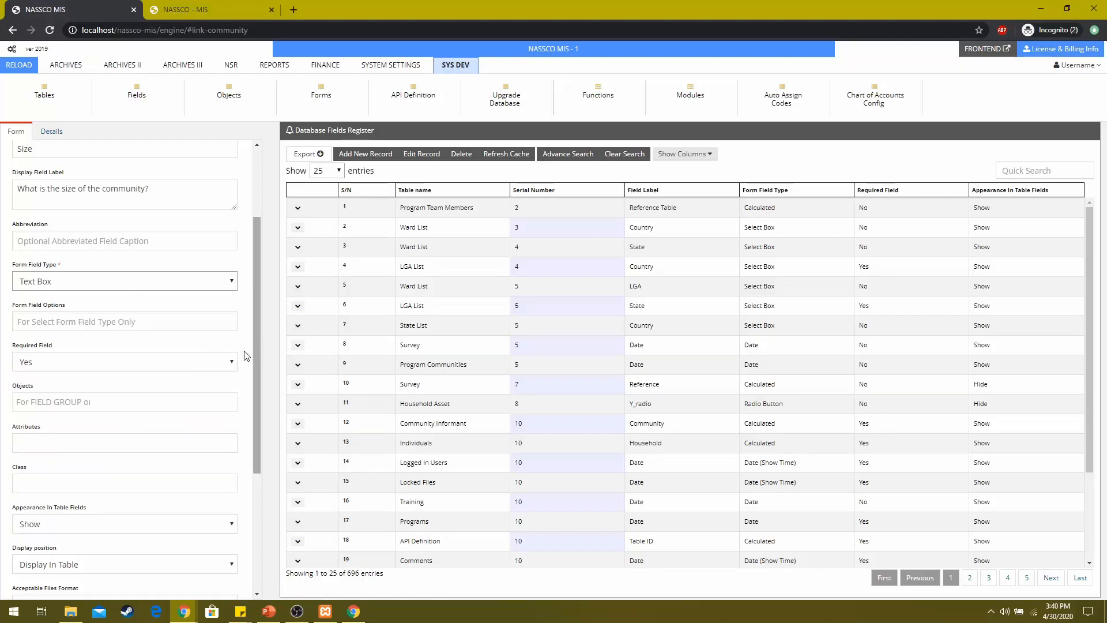
- Keep the Size field's required setting at Yes and save the new field record
left_click(97, 368)
left_click(79, 362)
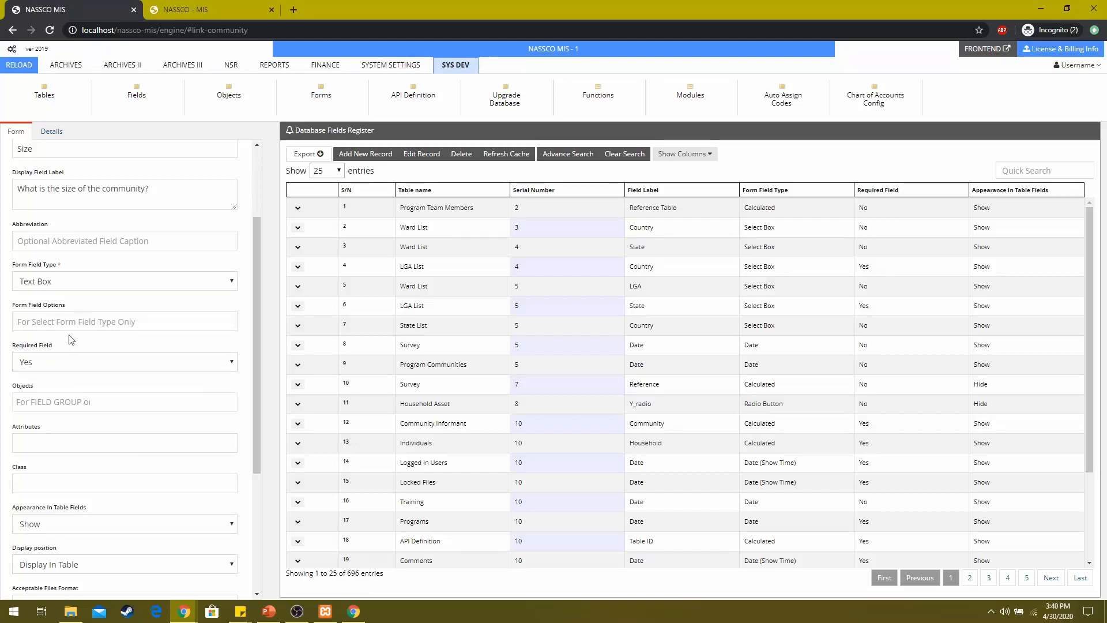
left_click(56, 364)
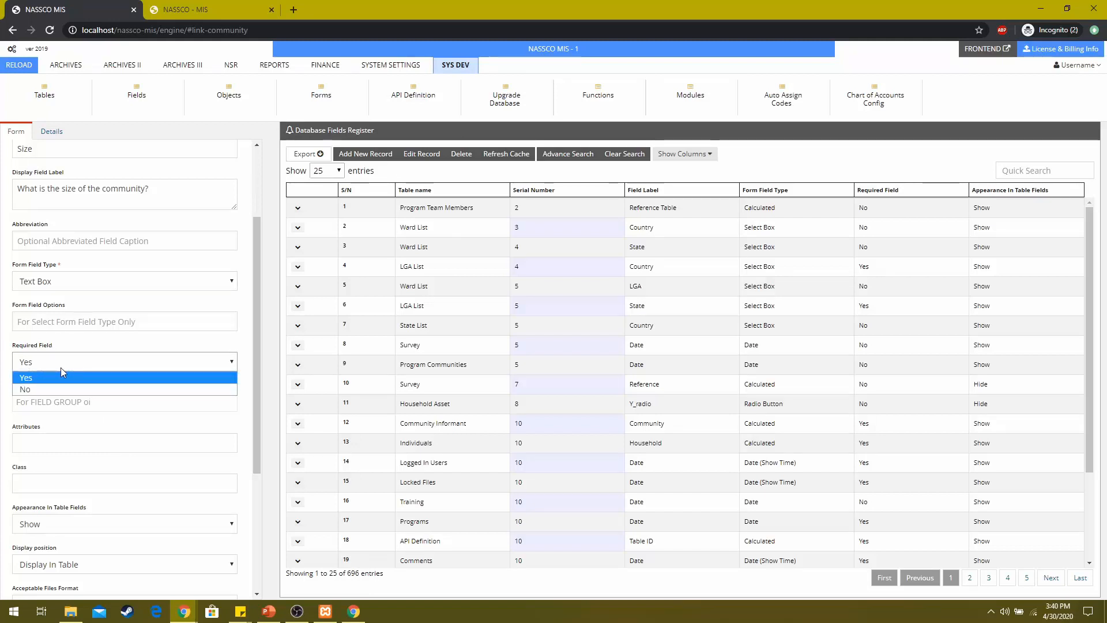
left_click(43, 375)
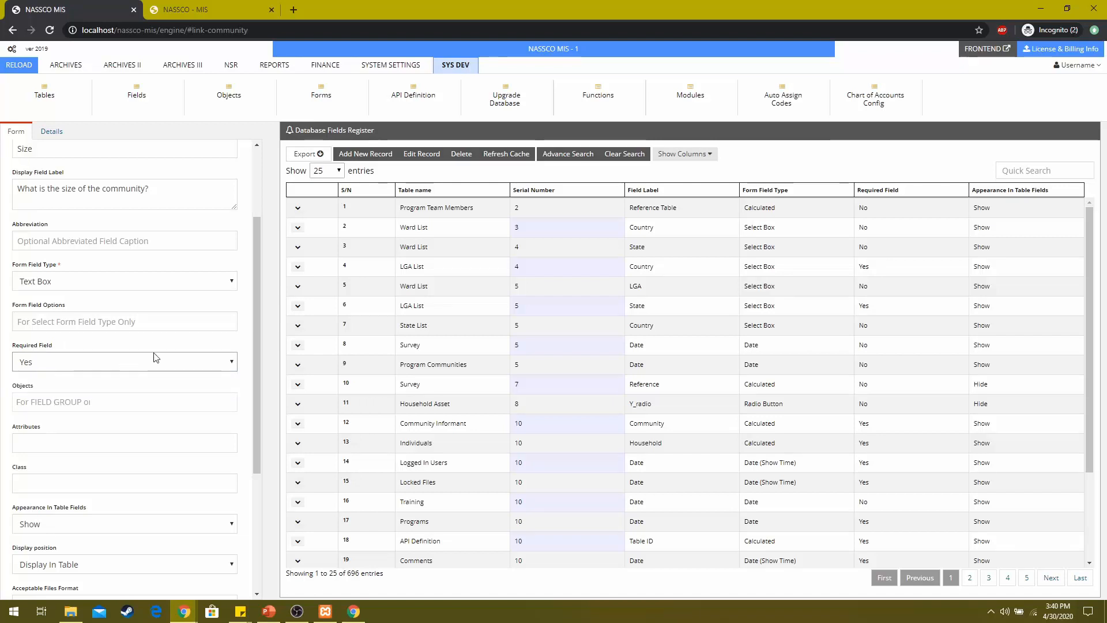
scroll(126, 332, "down", 1)
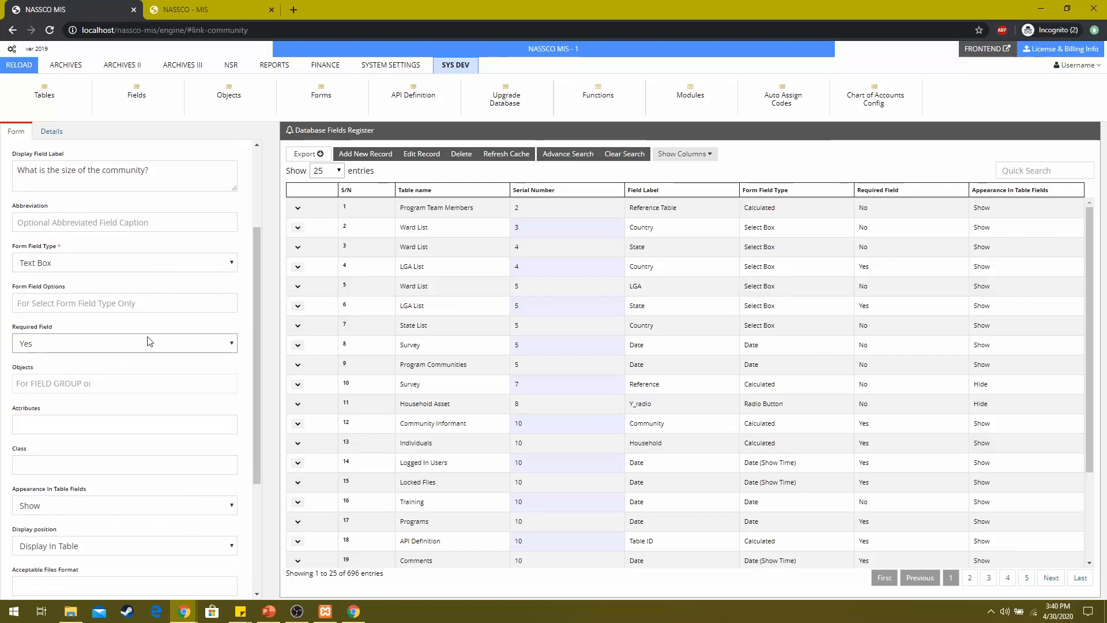
scroll(127, 333, "down", 3)
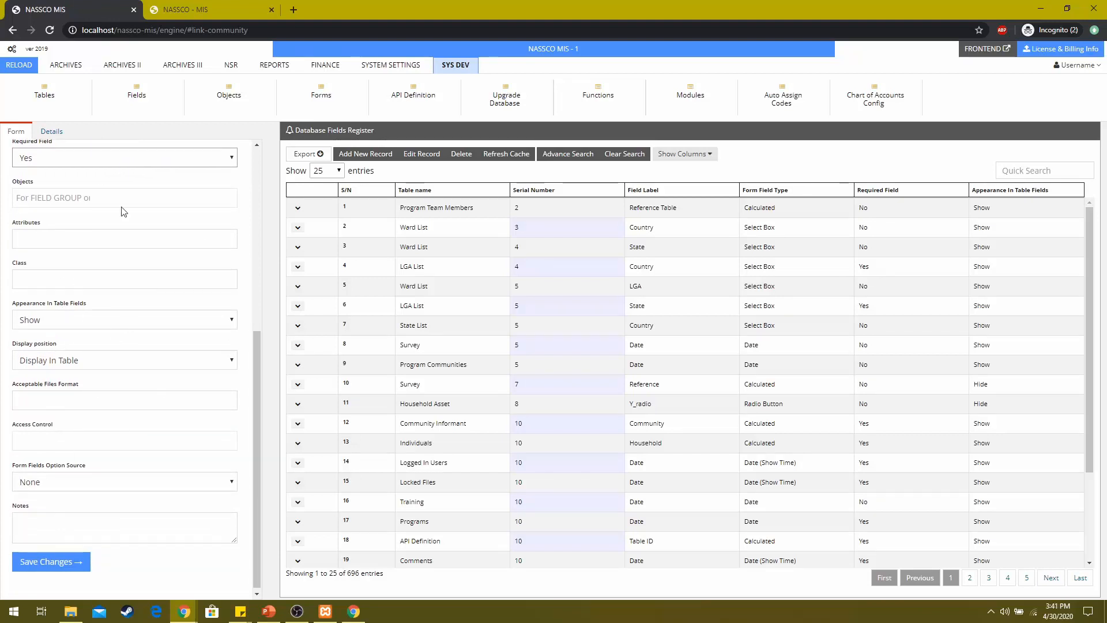
scroll(102, 309, "up", 3)
scroll(57, 391, "down", 3)
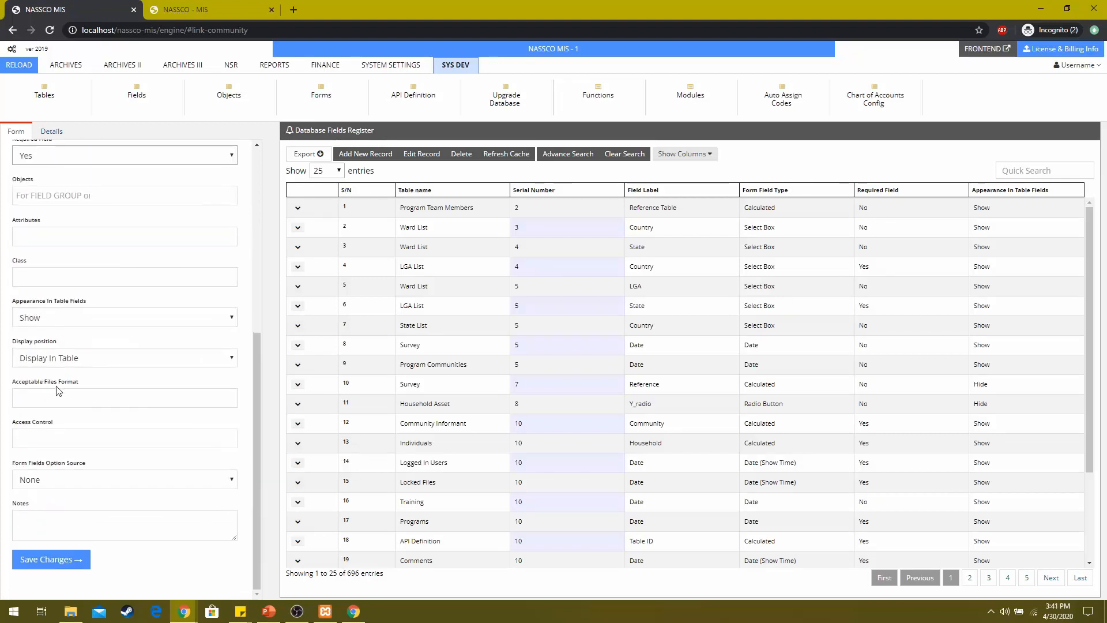
left_click(46, 564)
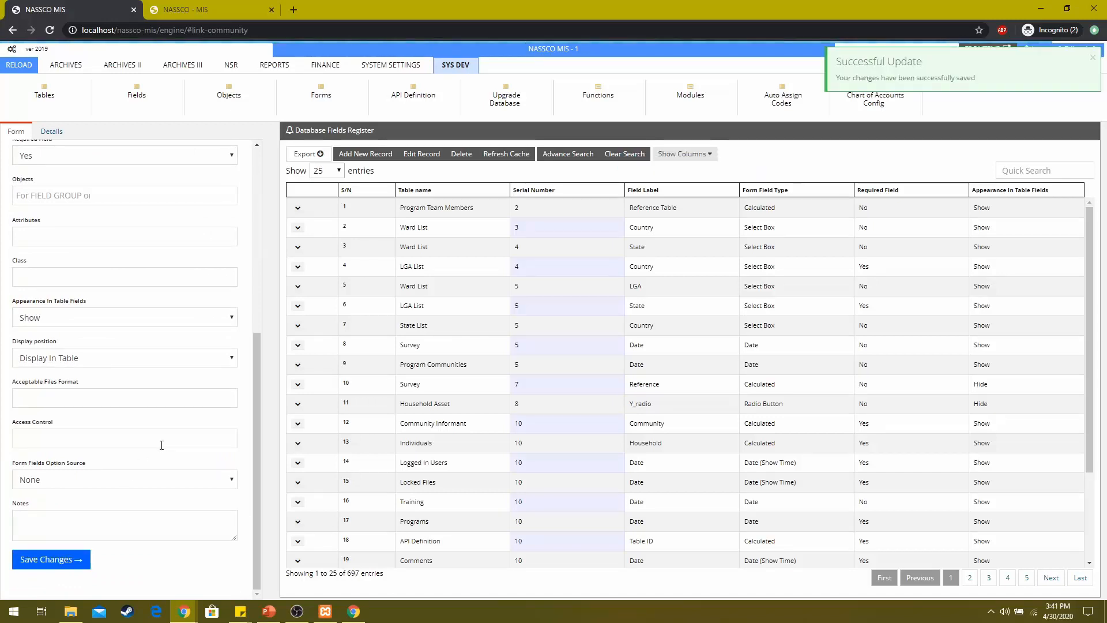
- Review the saved field's table name, serial number and labels in the form
scroll(155, 398, "up", 6)
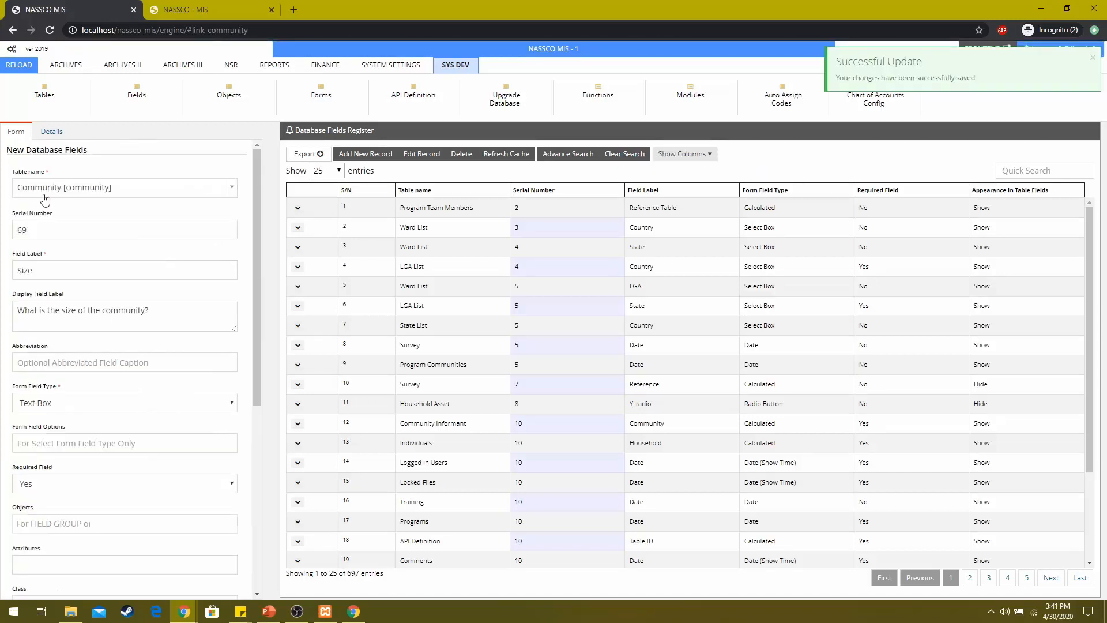
double_click(61, 272)
left_click(61, 273)
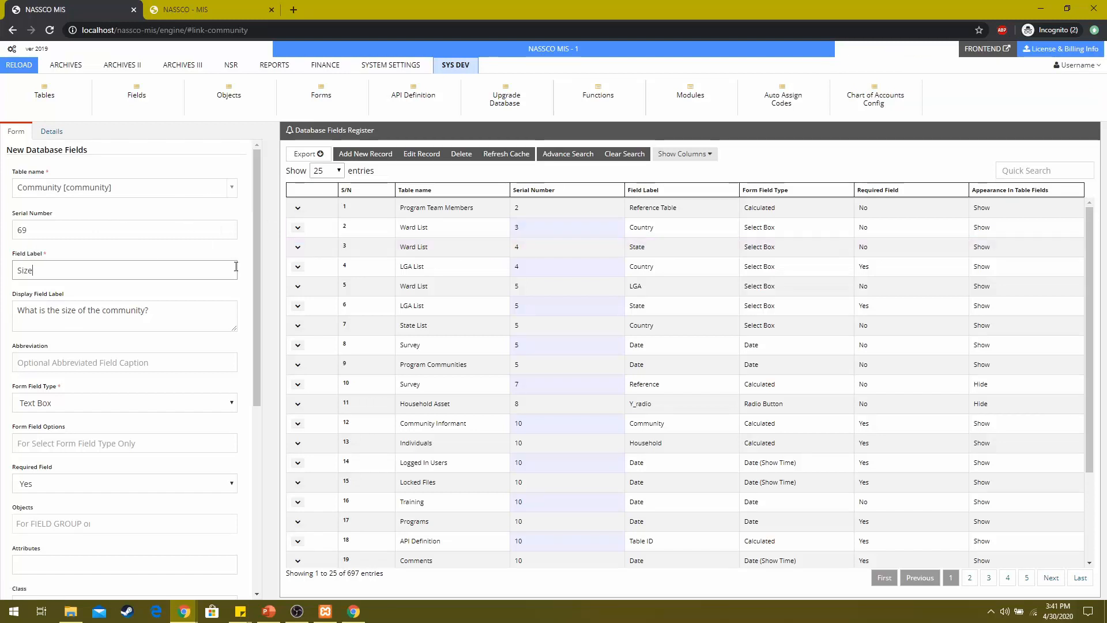
- Open the database table register and run Upgrade Table Structure to apply the new Size field
left_click(42, 99)
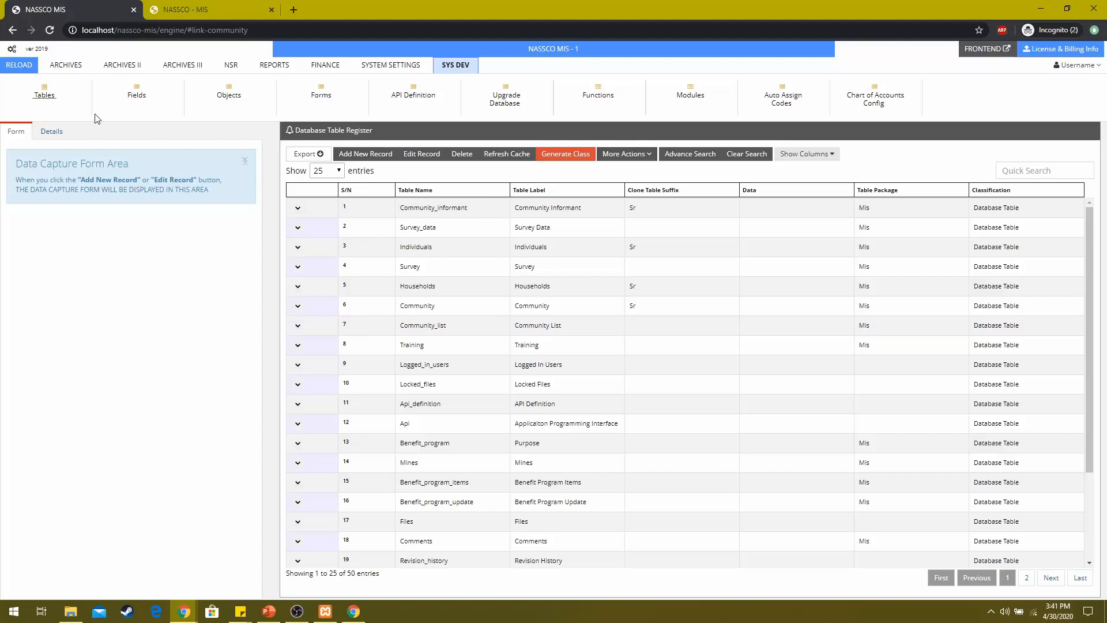
left_click(44, 95)
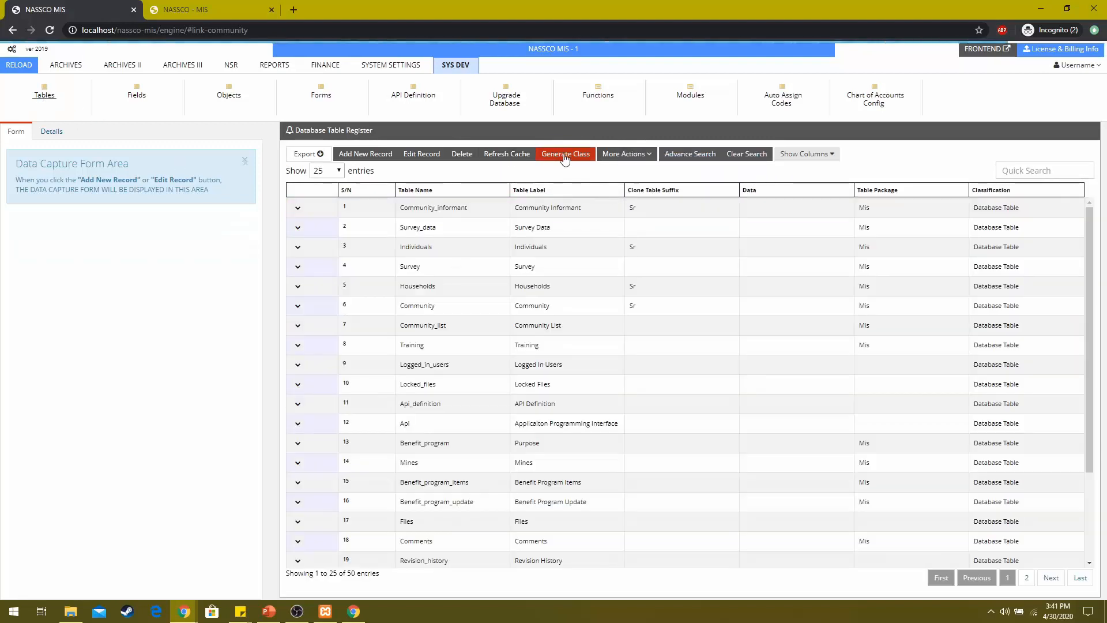
left_click(646, 157)
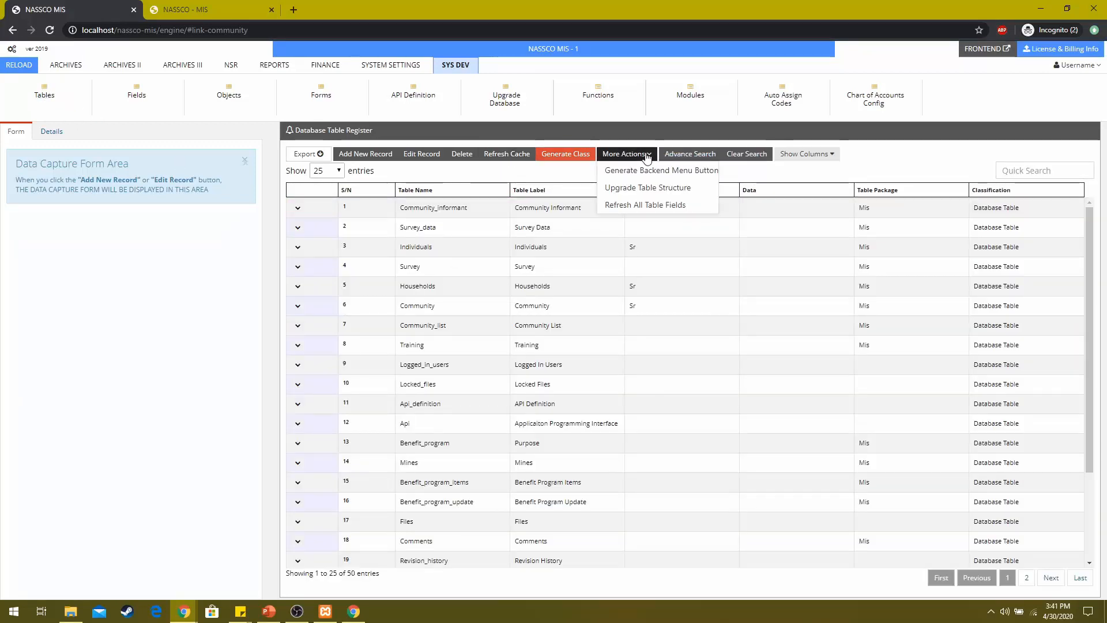
left_click(628, 188)
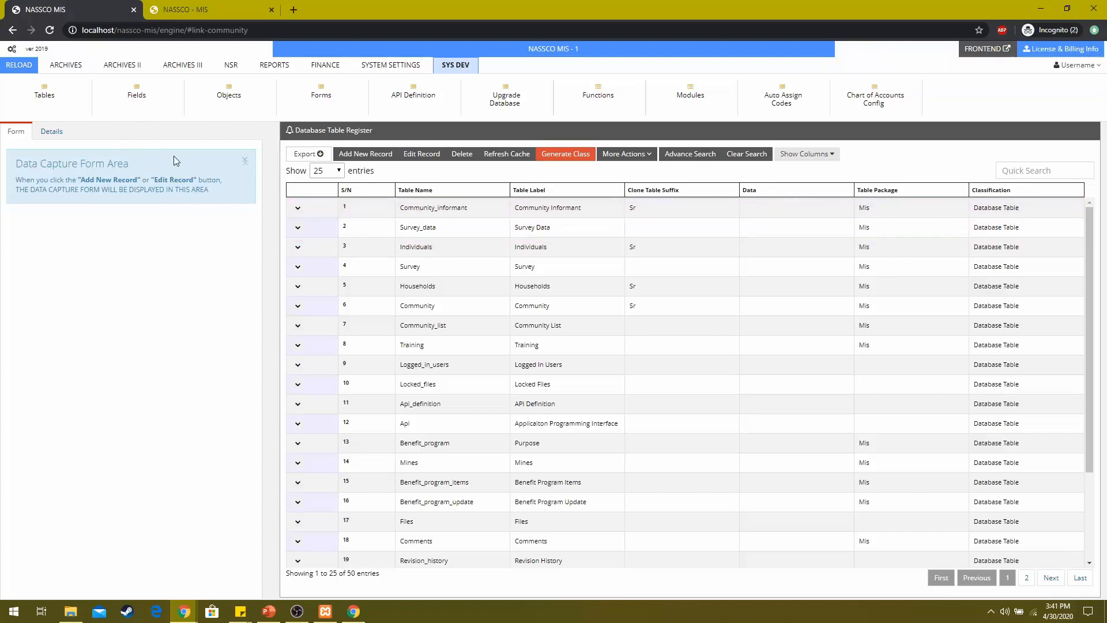
- Start a new record in the frontend Community (Staging) register and find the community size question
left_click(185, 9)
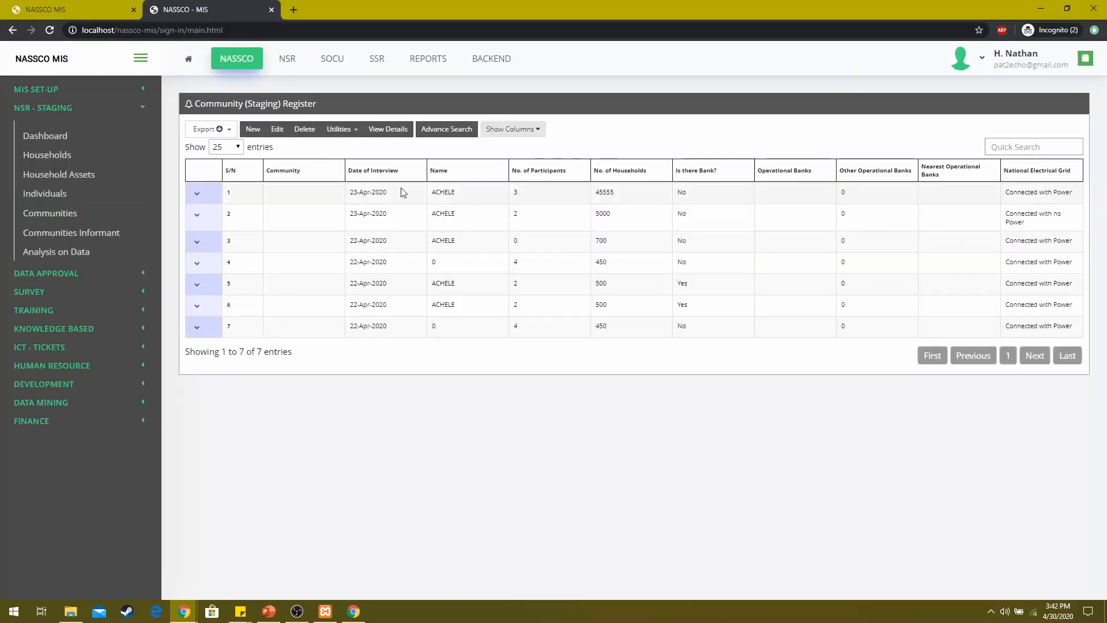
left_click(253, 131)
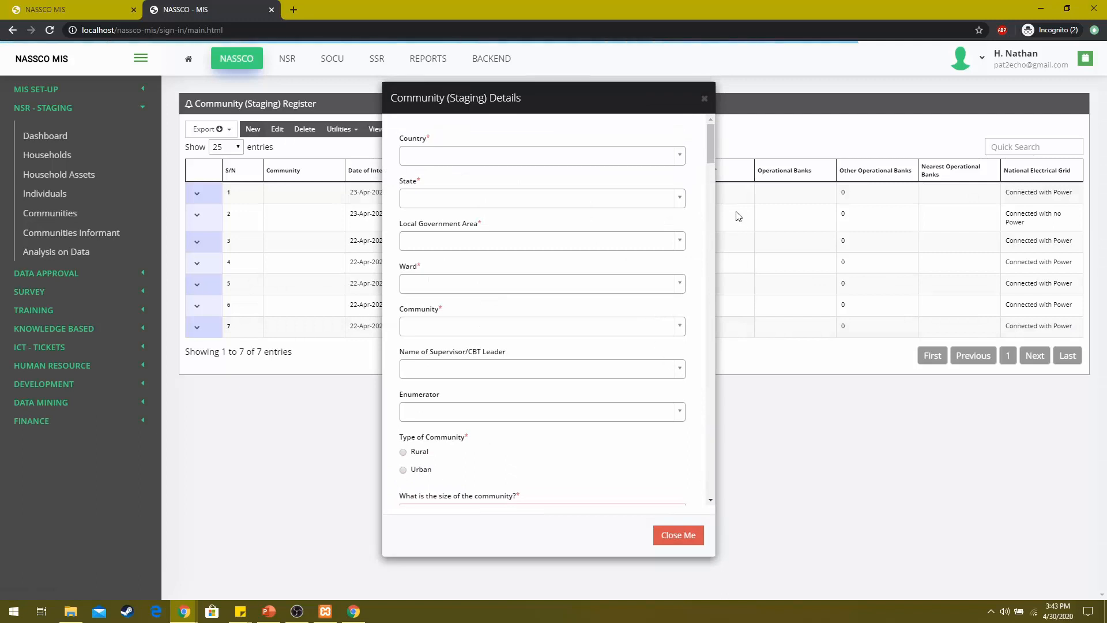
left_click_drag(709, 152, 710, 166)
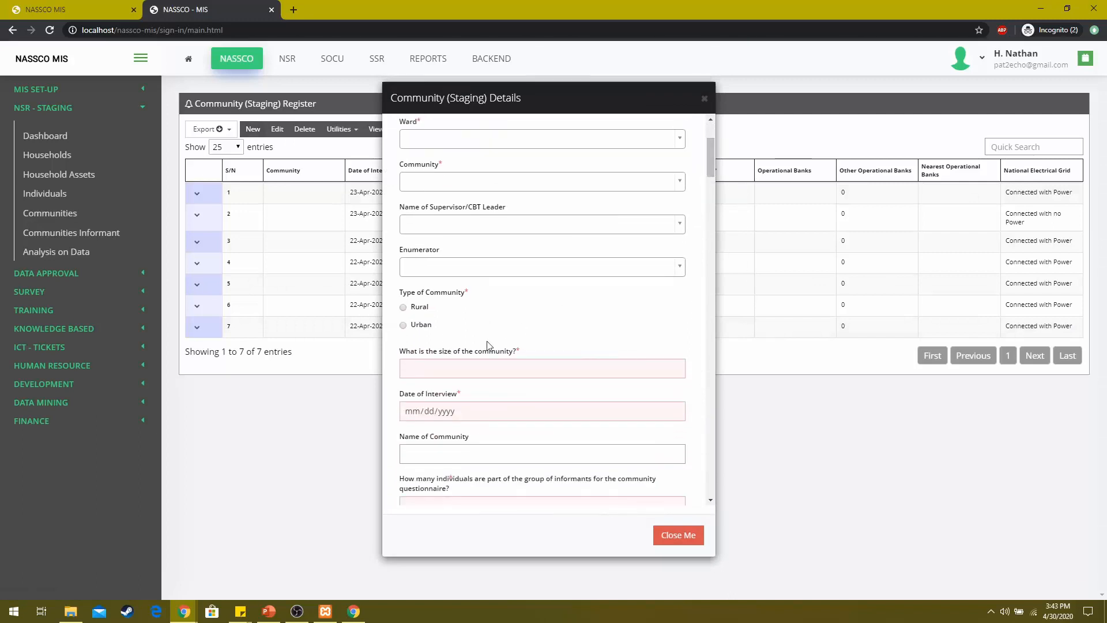
- Answer "What is the size of the community?" with "28sq/km" in the new community record
left_click_drag(406, 352, 539, 352)
left_click(421, 350)
left_click(466, 368)
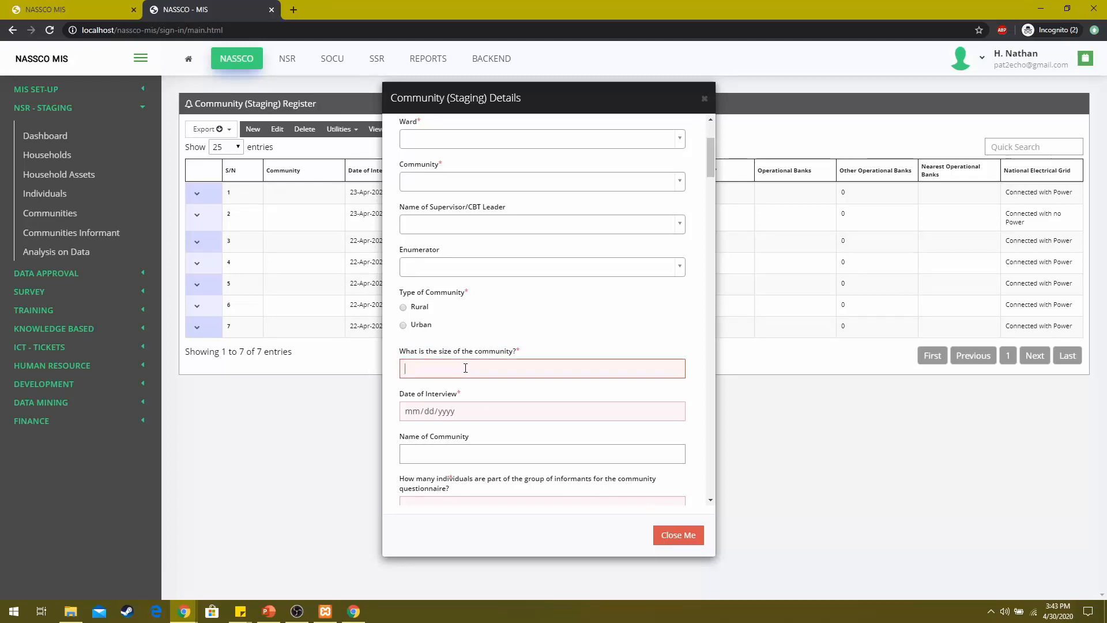
type("28sq/km")
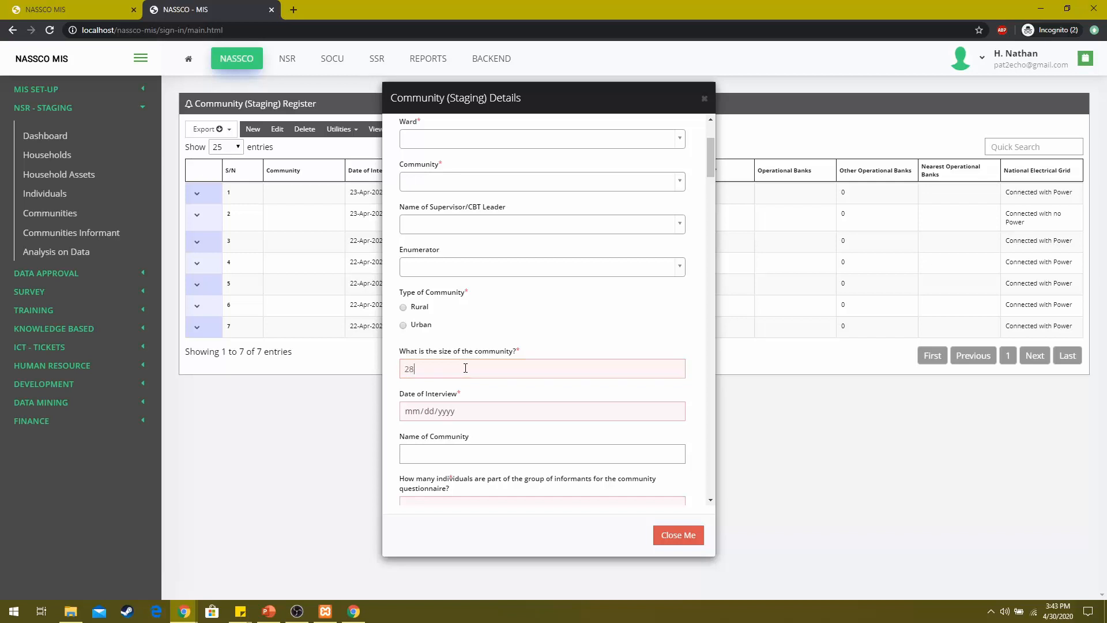